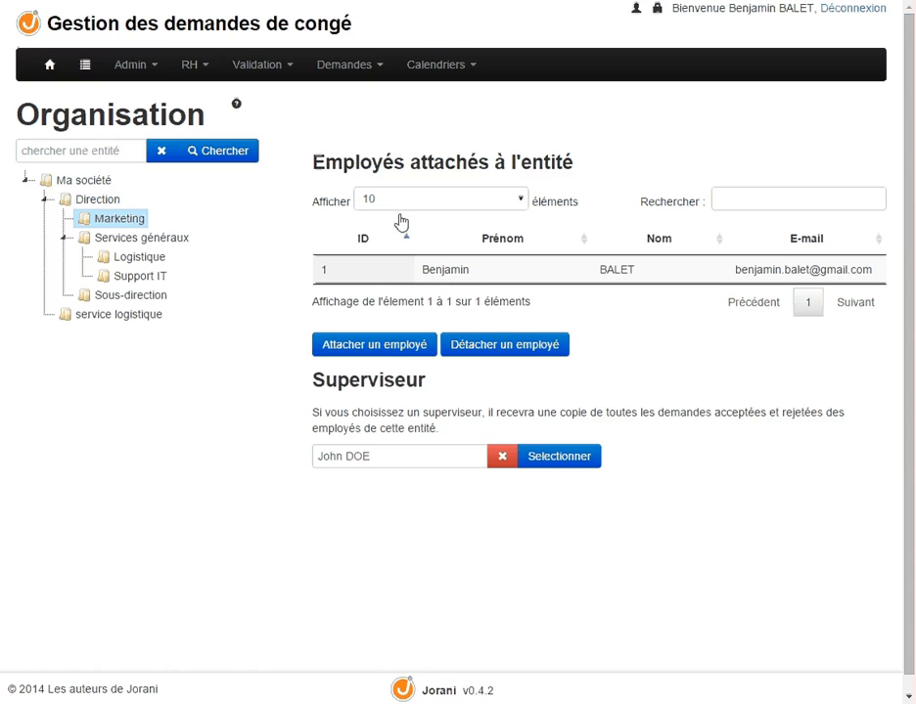
Review the attached employees and supervisor of Direction, Marketing, Services généraux, Logistique and Support IT in the organisation tree
drag(584, 168, 520, 163)
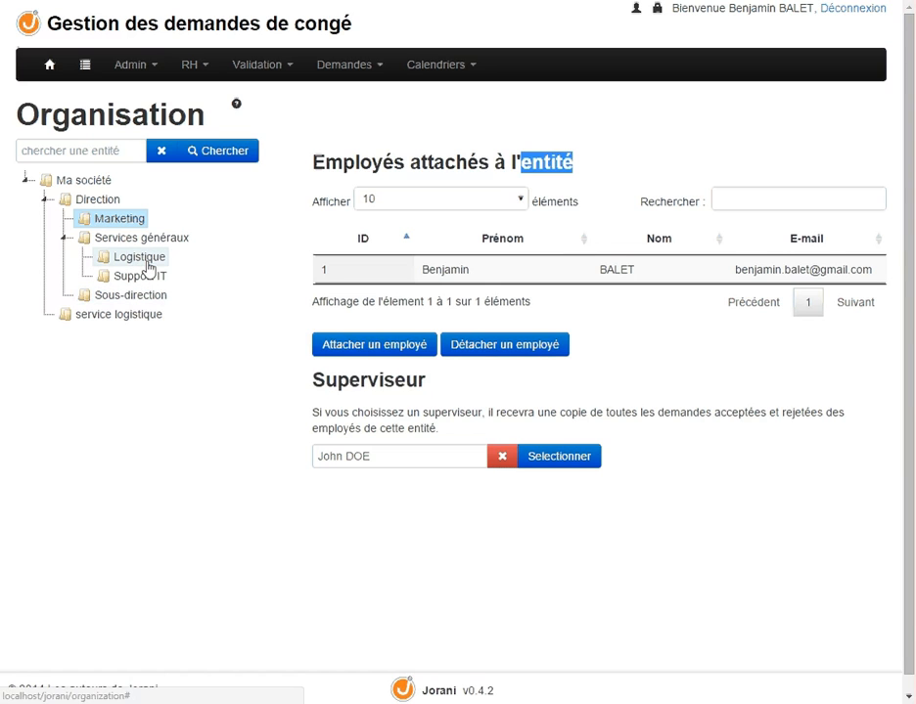
click(92, 185)
click(93, 201)
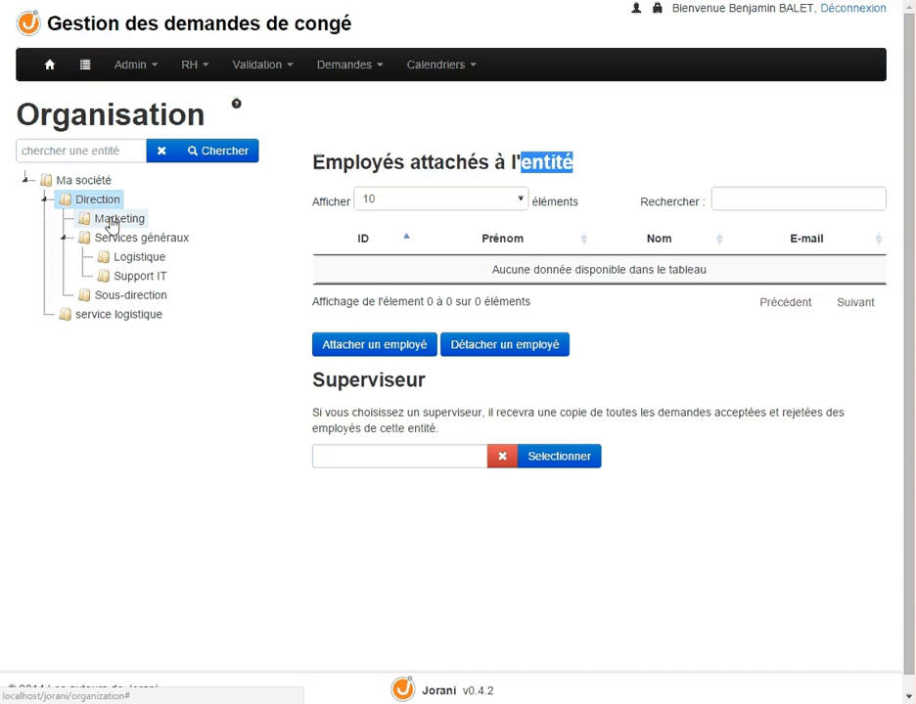
click(111, 221)
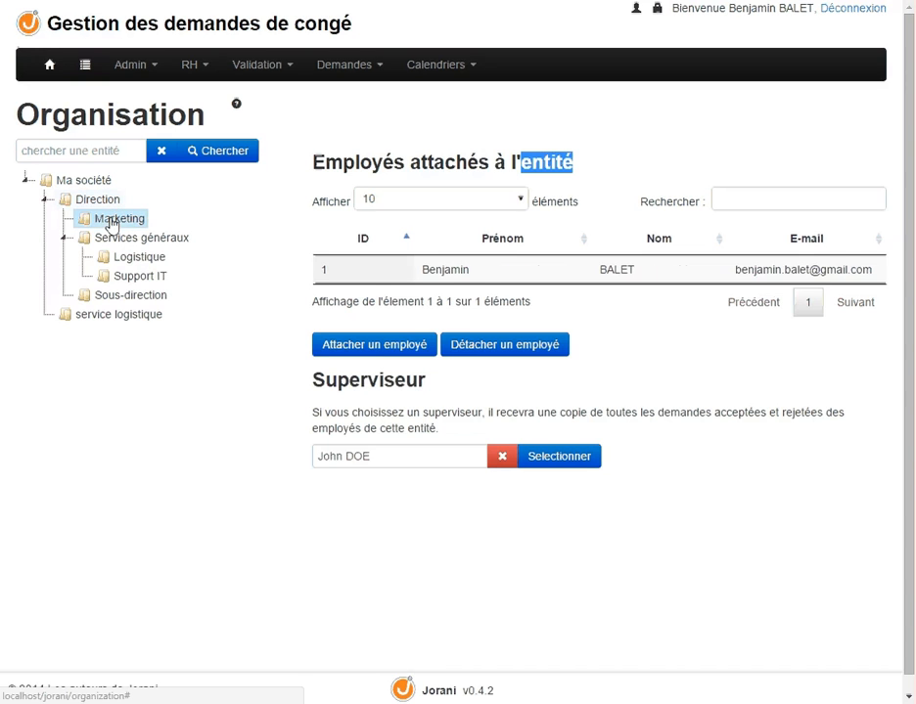
click(117, 241)
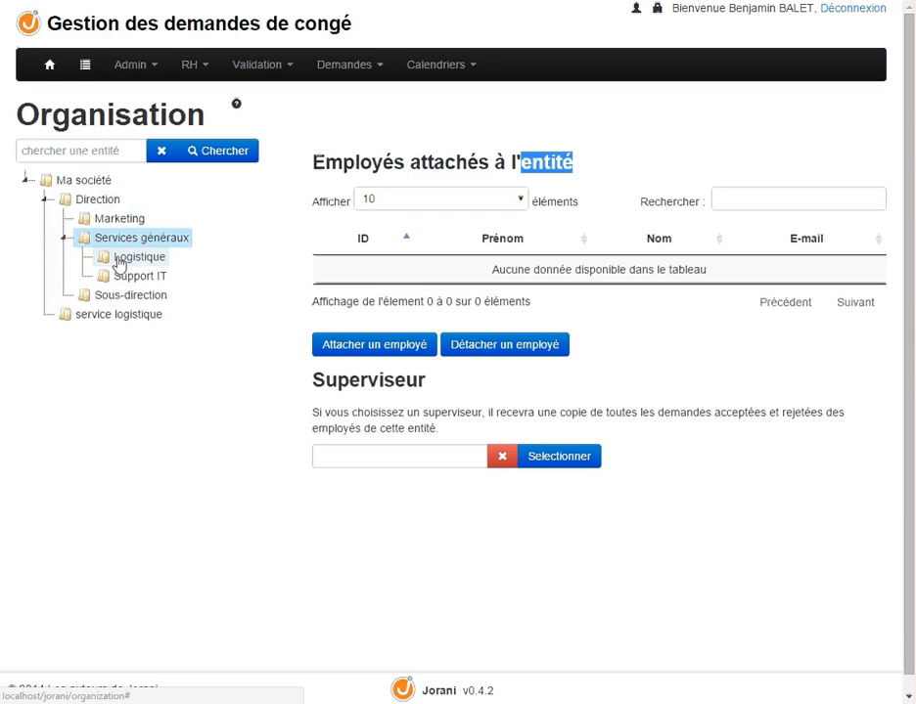
click(119, 260)
click(122, 280)
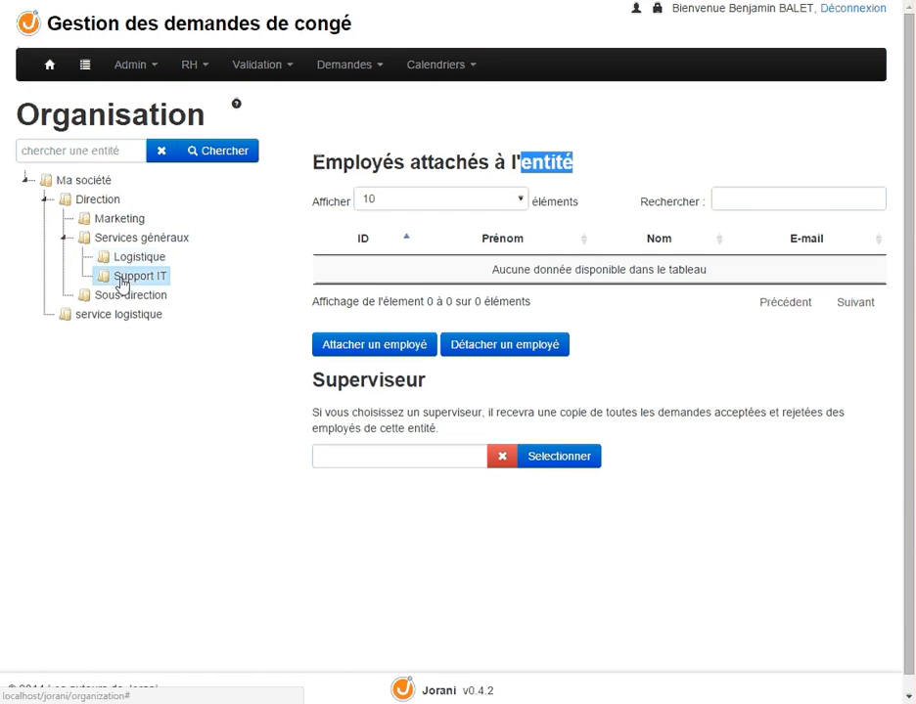
click(80, 239)
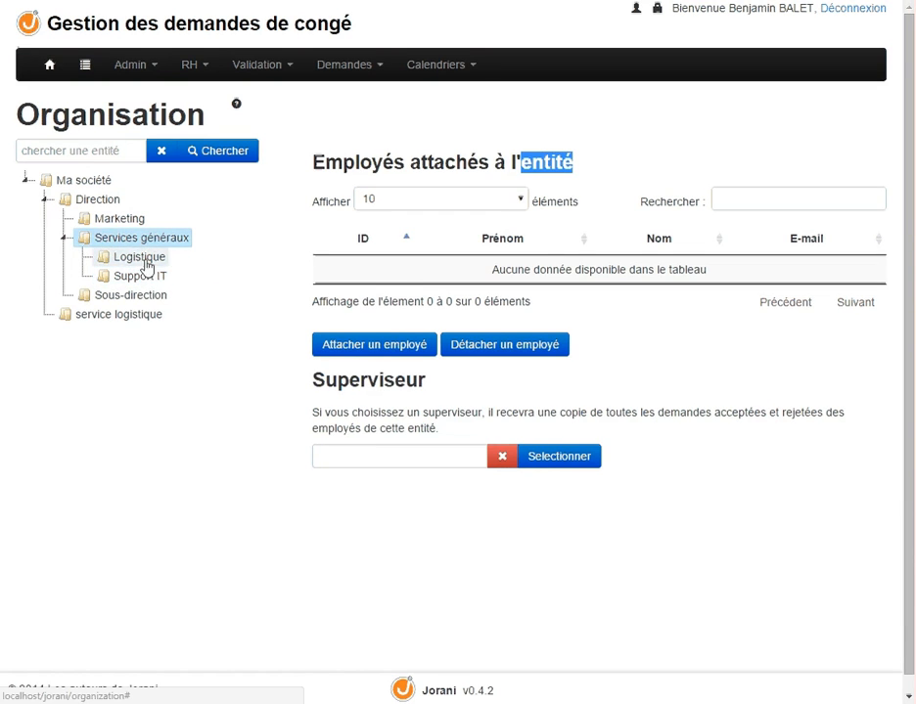
click(145, 260)
click(125, 221)
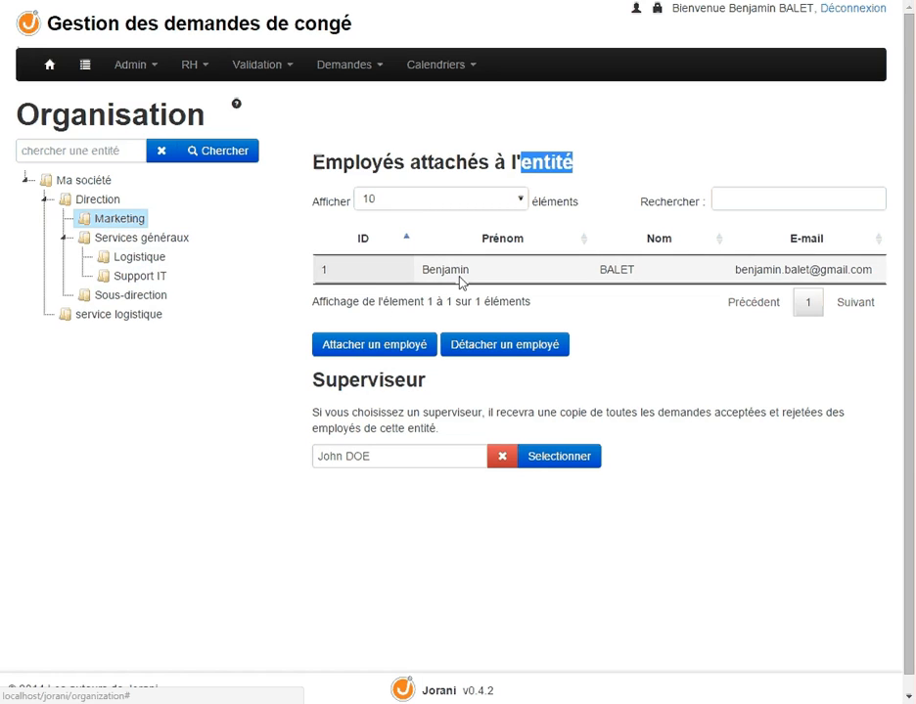
Examine the hierarchy from Ma société down through Direction, Logistique and Support IT, ending with the employee attached to Marketing
click(85, 184)
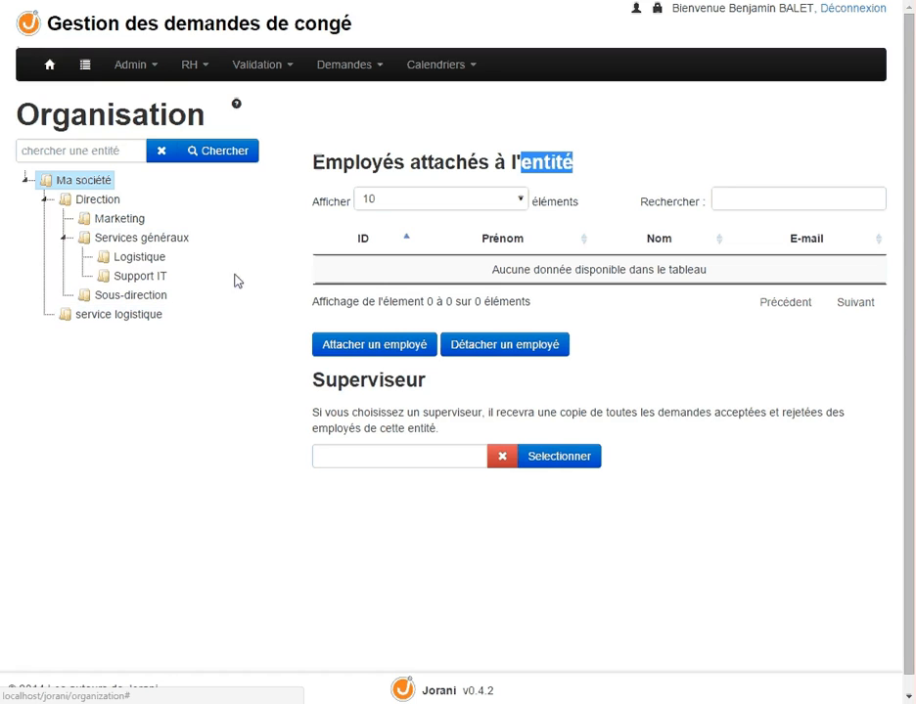
click(70, 203)
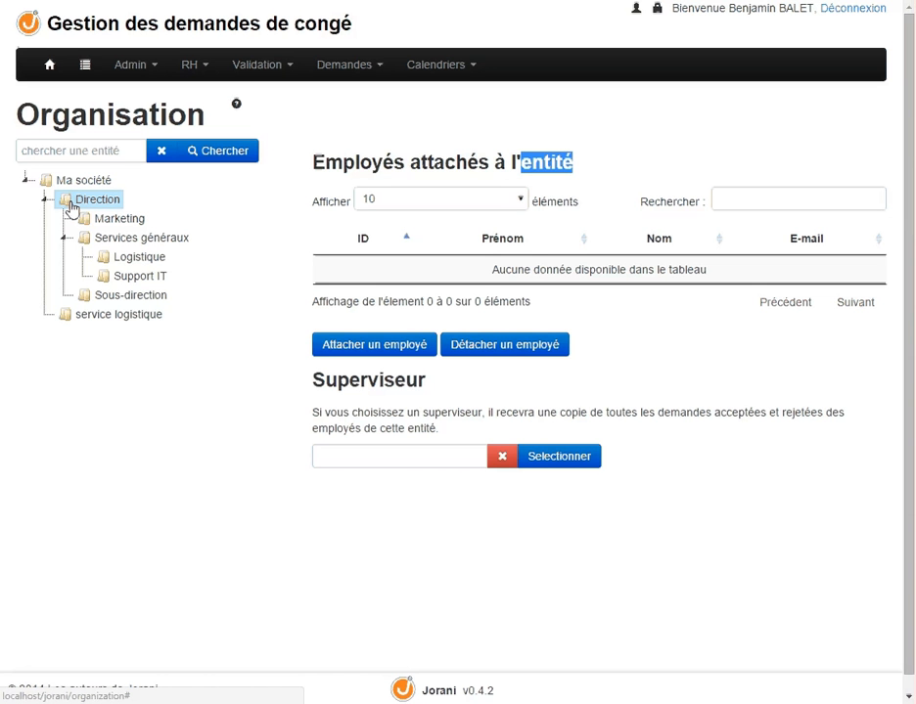
click(108, 262)
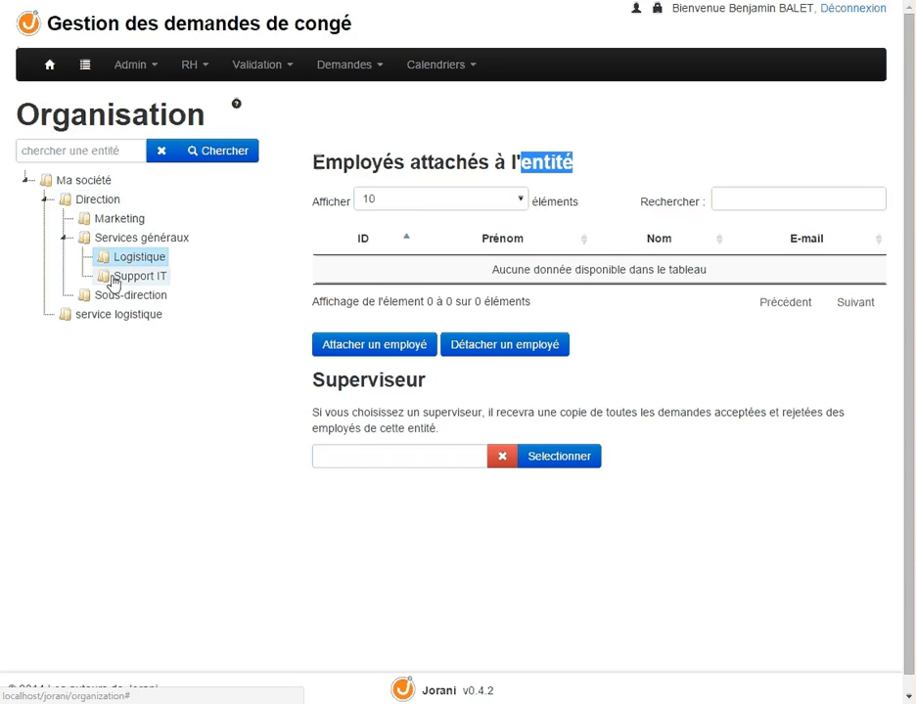
click(115, 281)
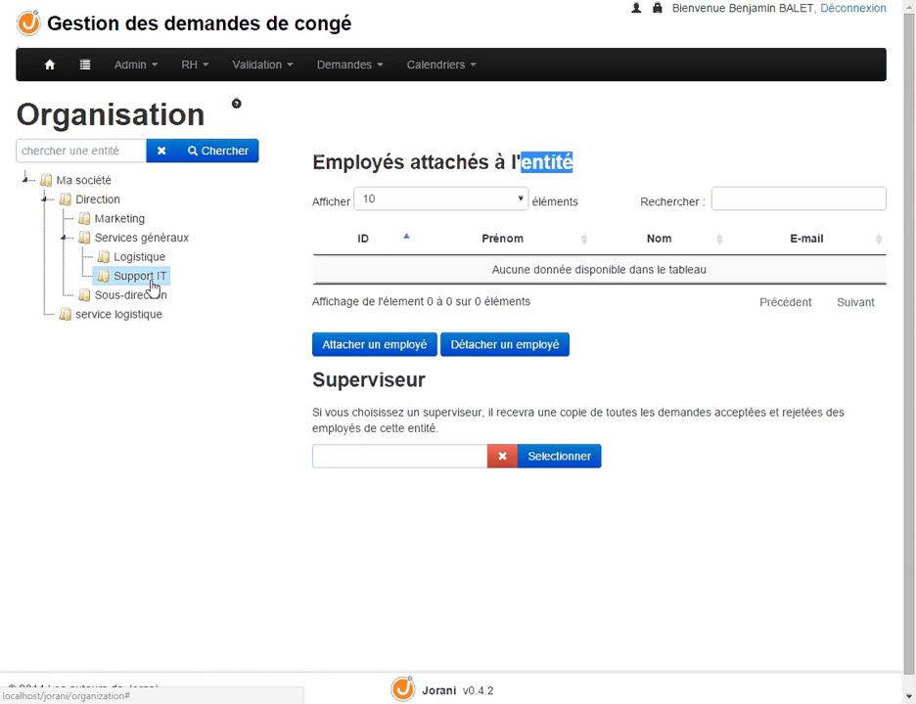
click(119, 221)
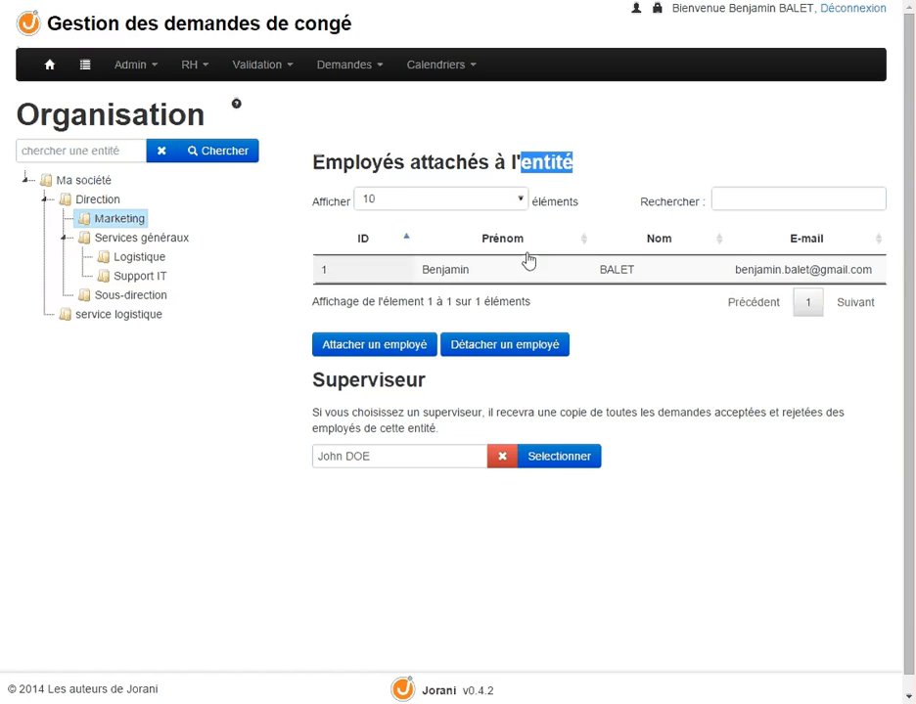
click(604, 172)
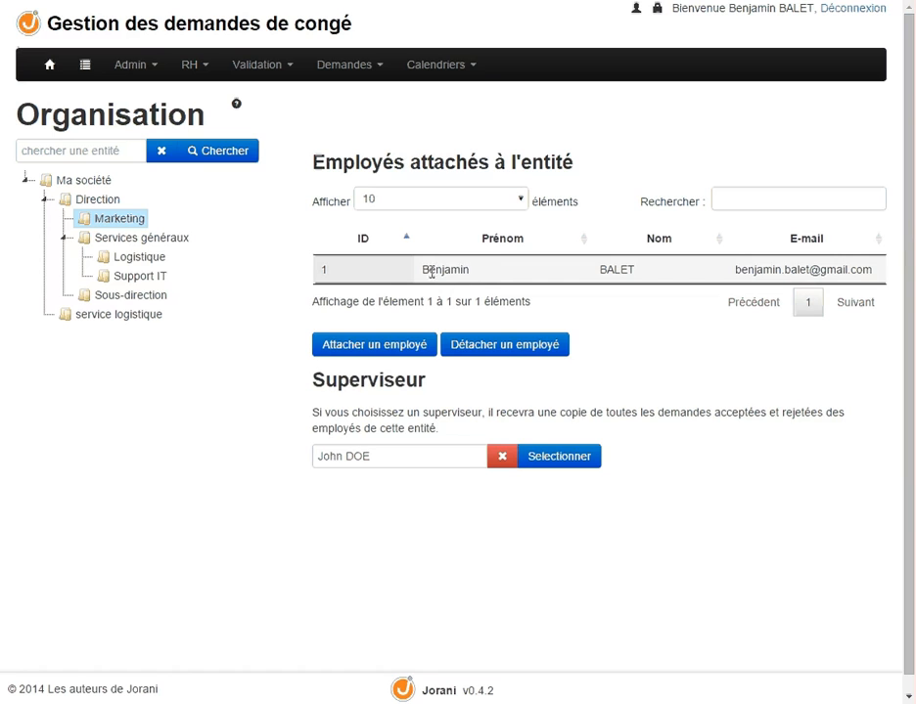
drag(416, 276, 649, 268)
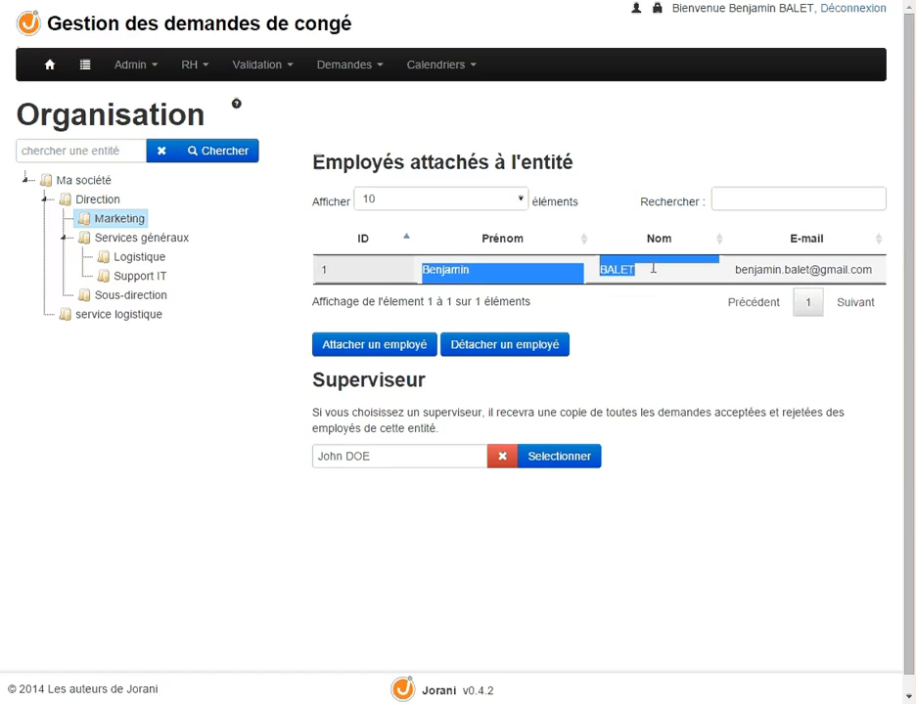
click(672, 334)
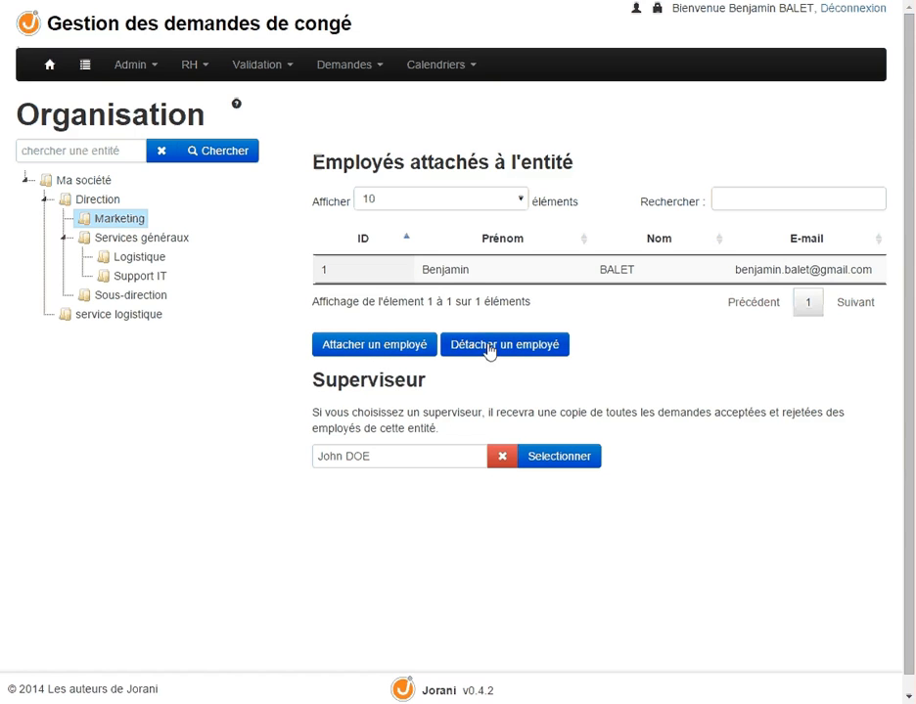
Detach the listed employee from the Marketing entity and attach the same employee to it again
click(424, 270)
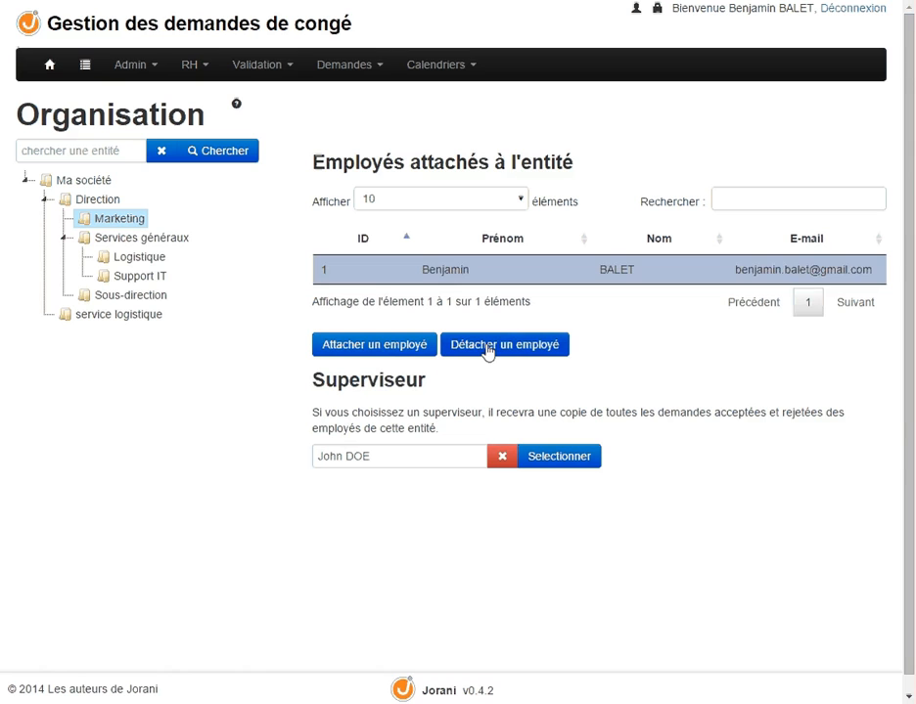
click(487, 348)
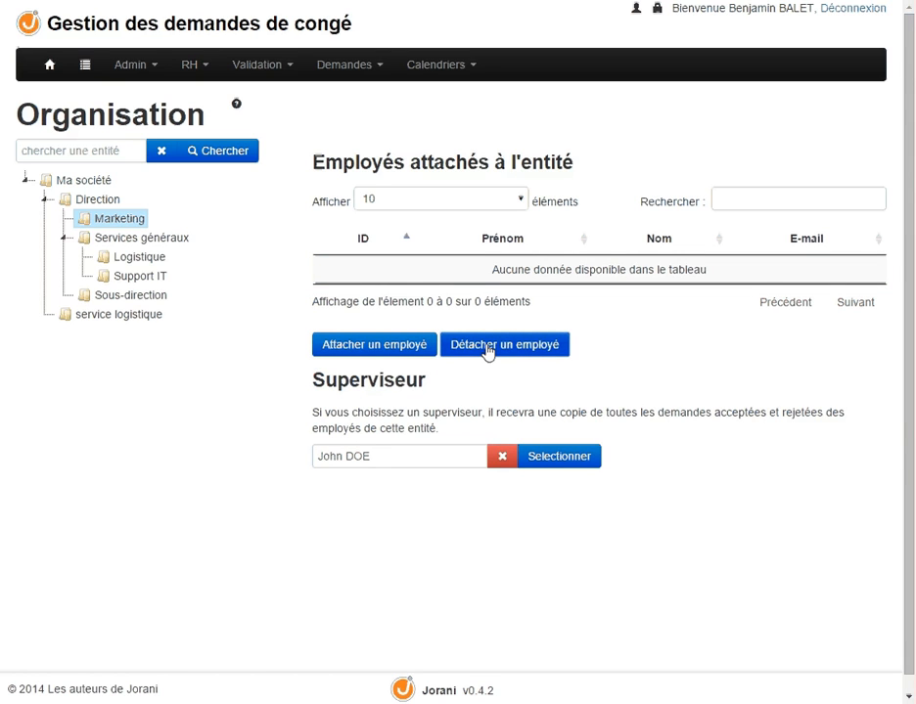
click(377, 350)
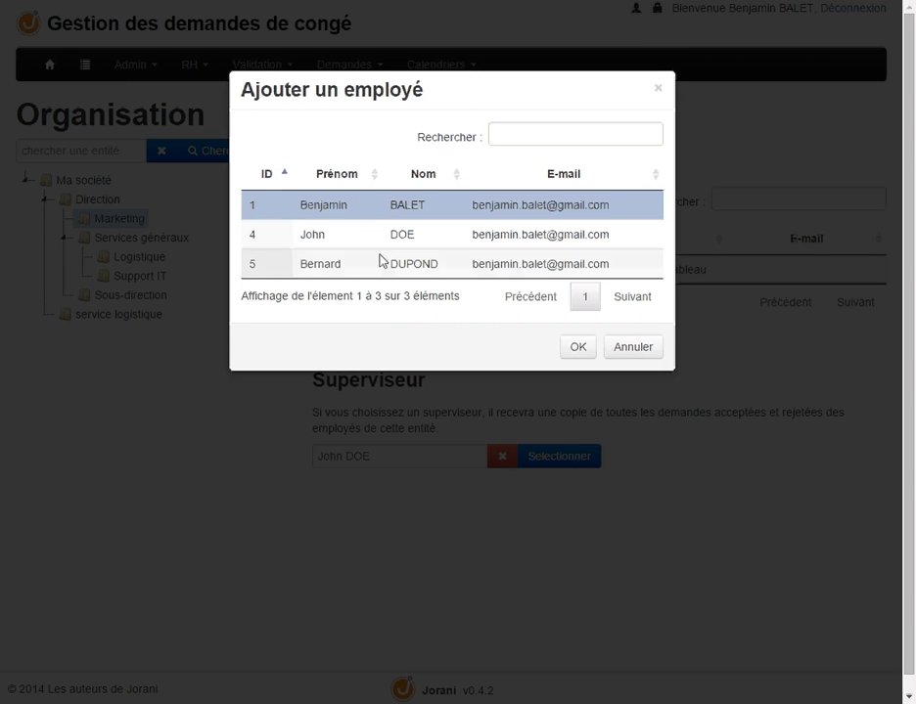
click(571, 354)
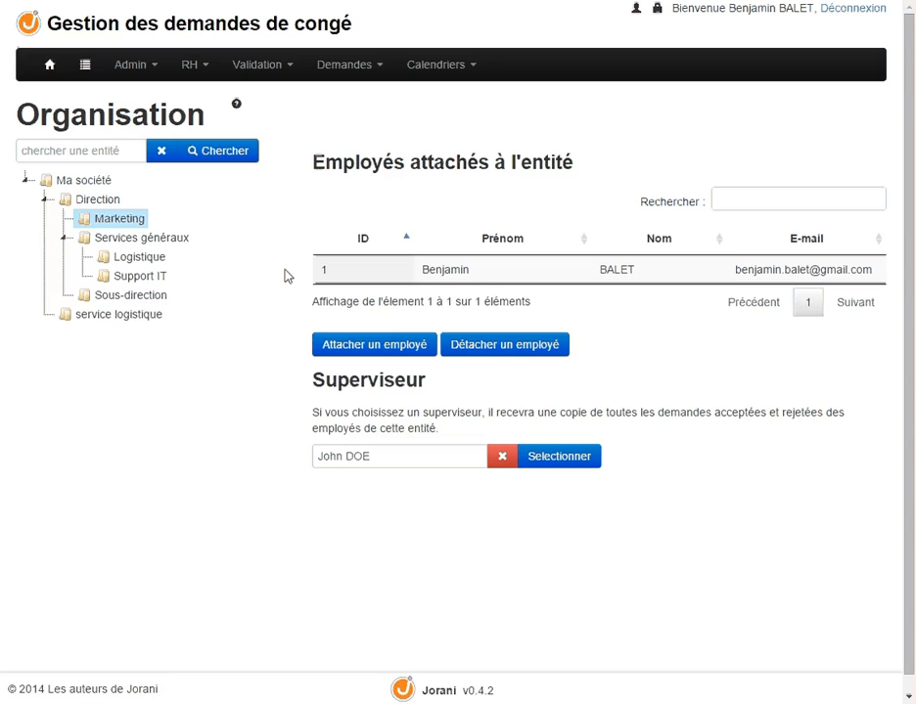
Attach the first employee in the list to the Logistique entity and compare the employee lists of Marketing and Logistique
click(147, 260)
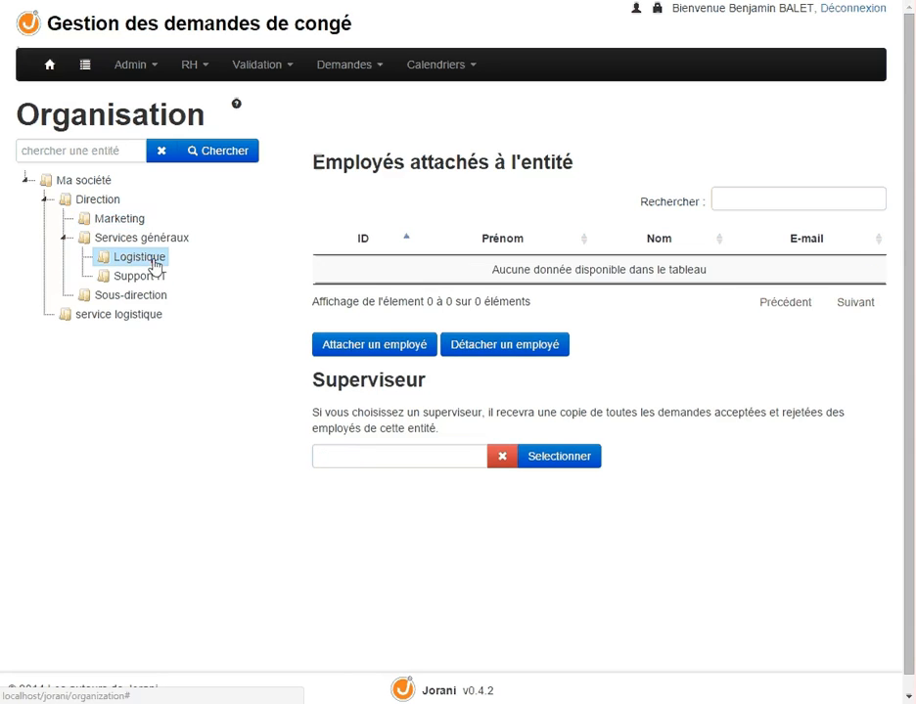
click(389, 354)
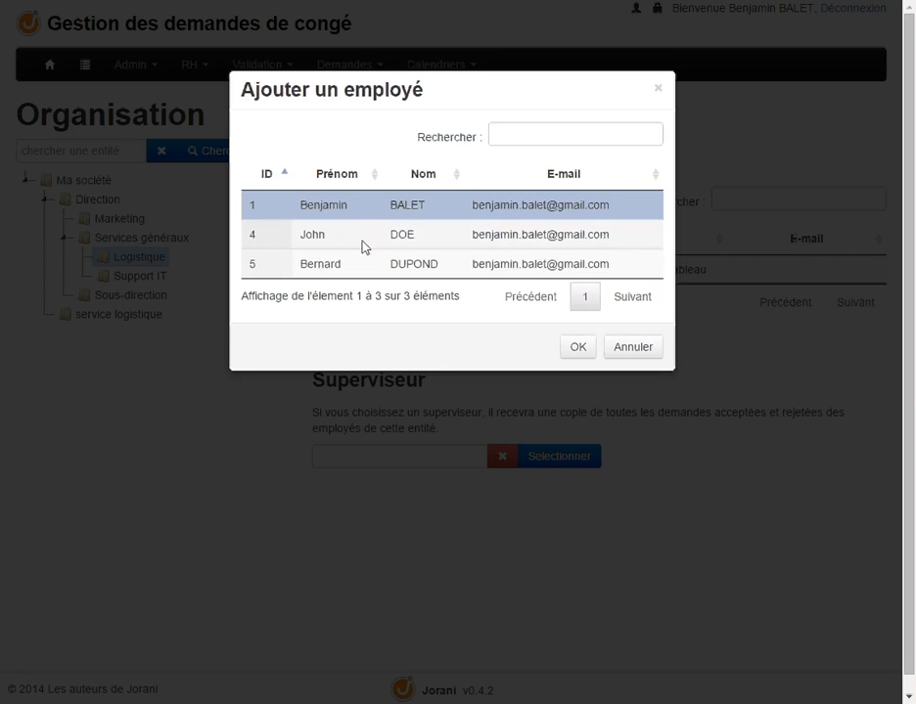
click(579, 349)
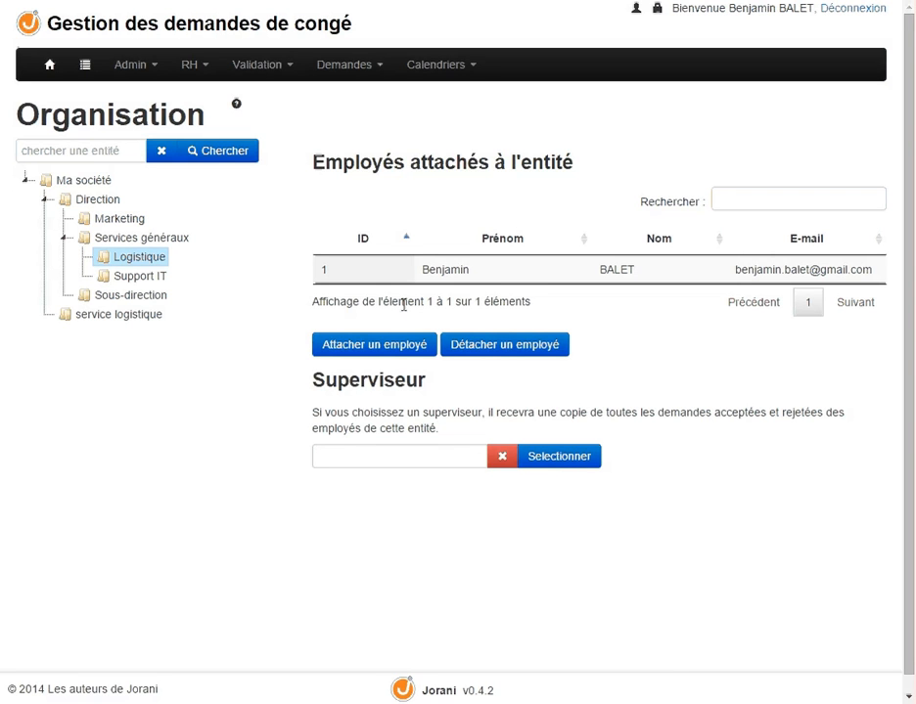
click(118, 219)
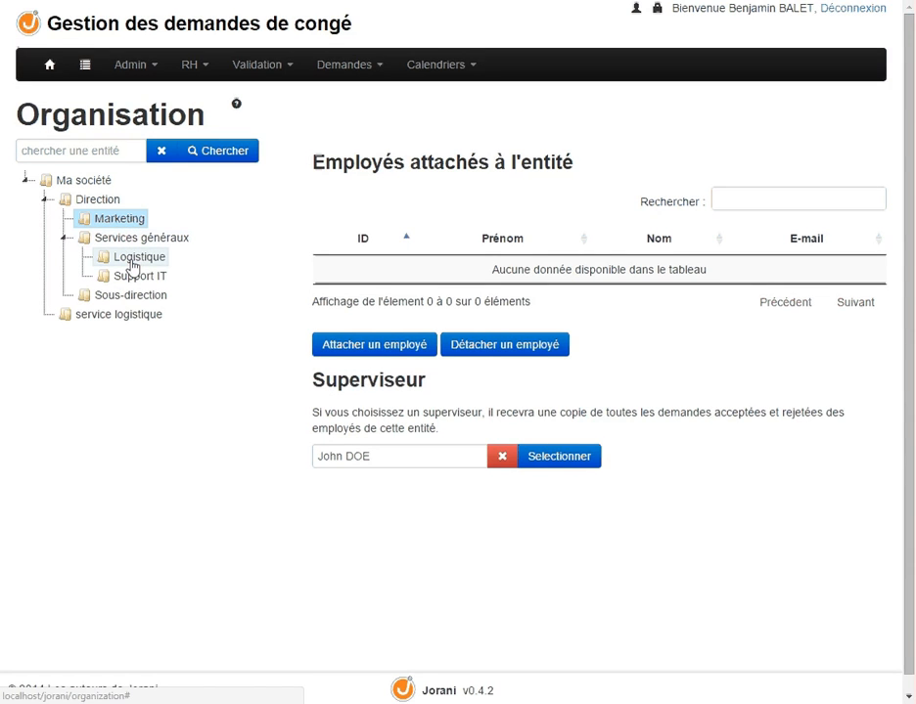
click(133, 262)
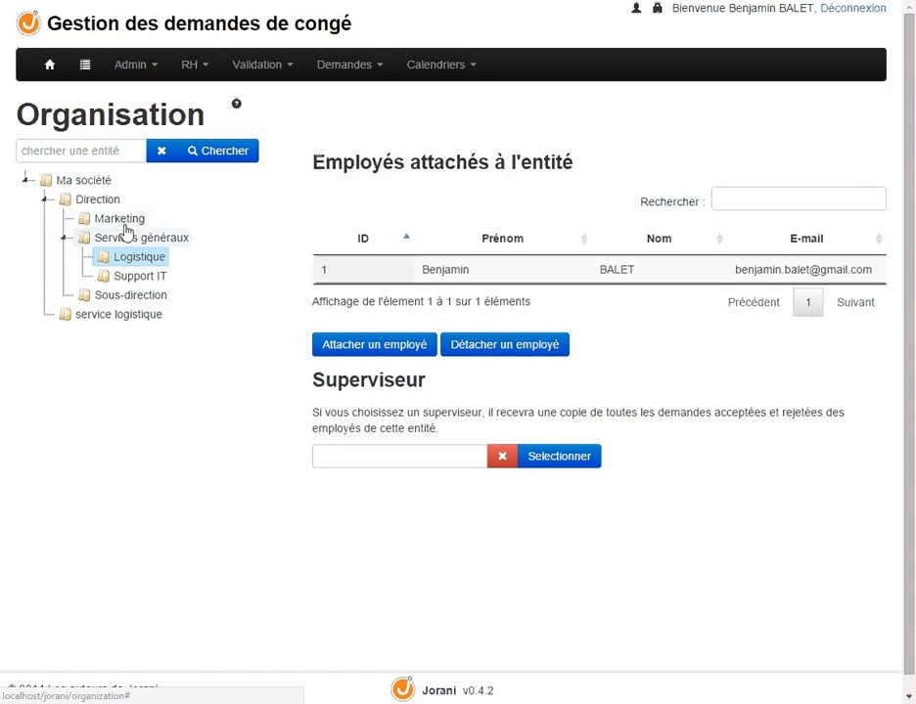
Attach the first employee in the list to the Marketing entity
click(119, 219)
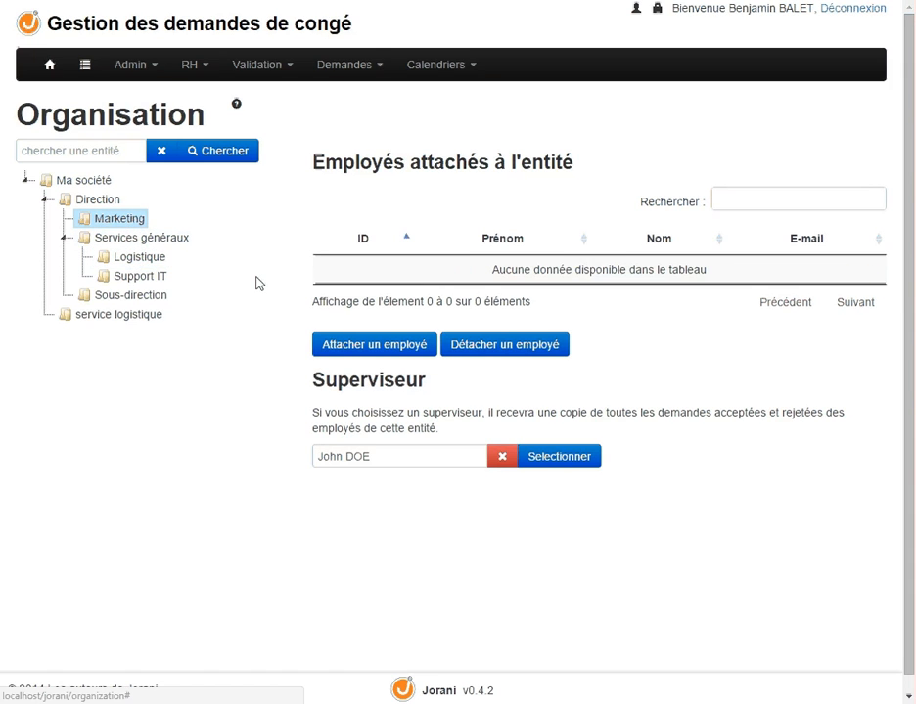
click(382, 349)
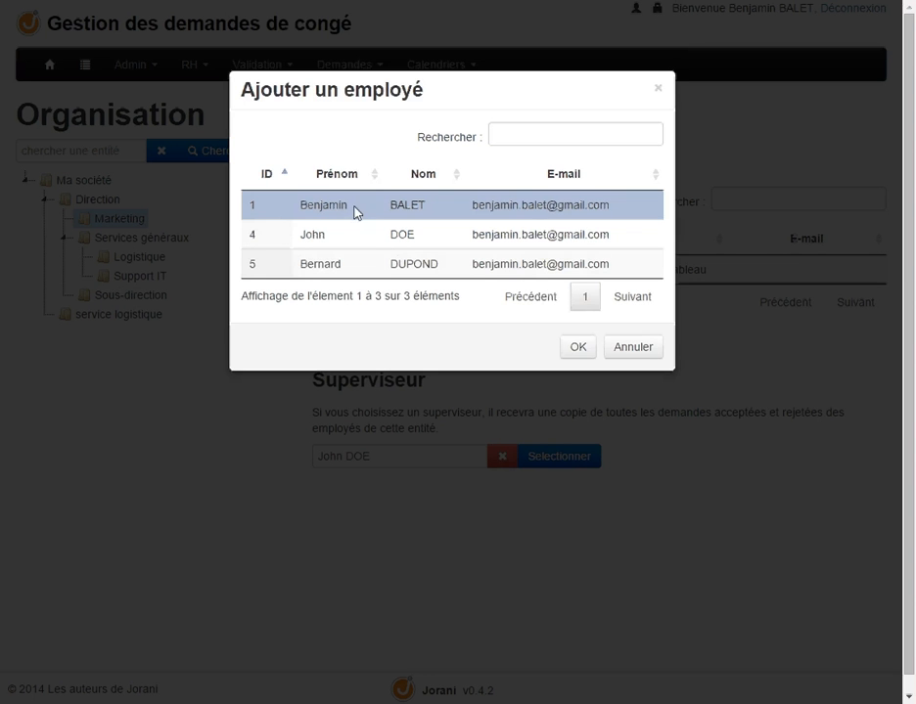
click(579, 348)
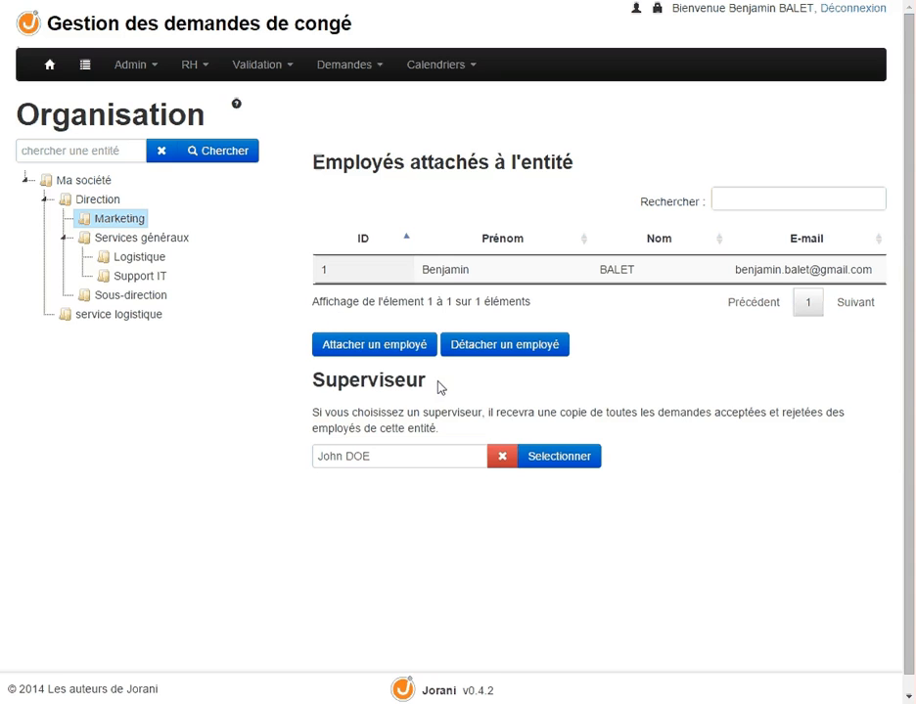
Examine the Superviseur section of the Marketing entity, including its explanatory text and the assigned supervisor
drag(426, 382, 316, 382)
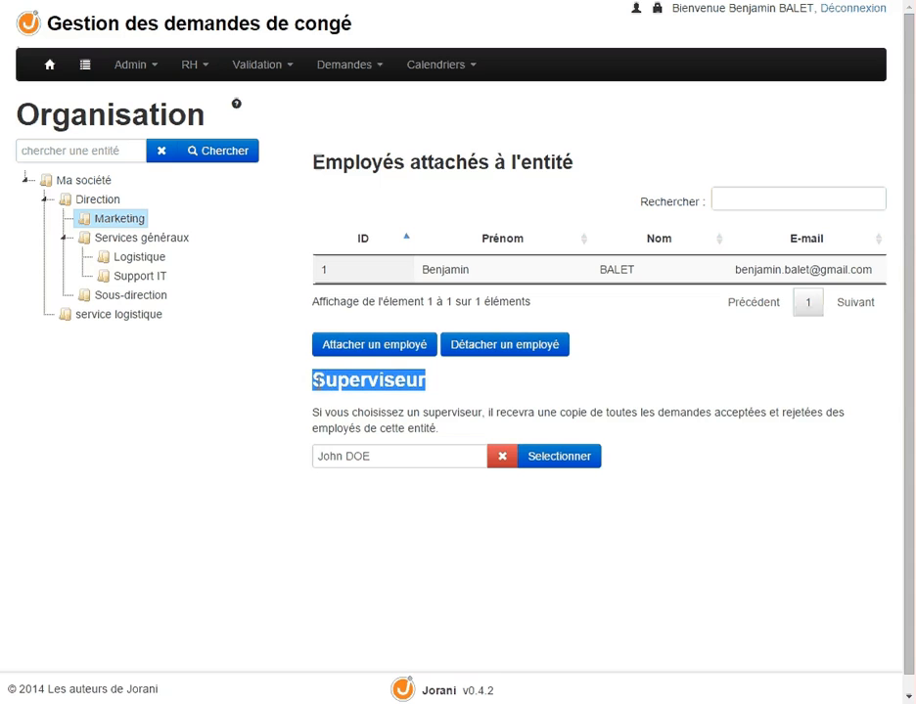
double_click(449, 412)
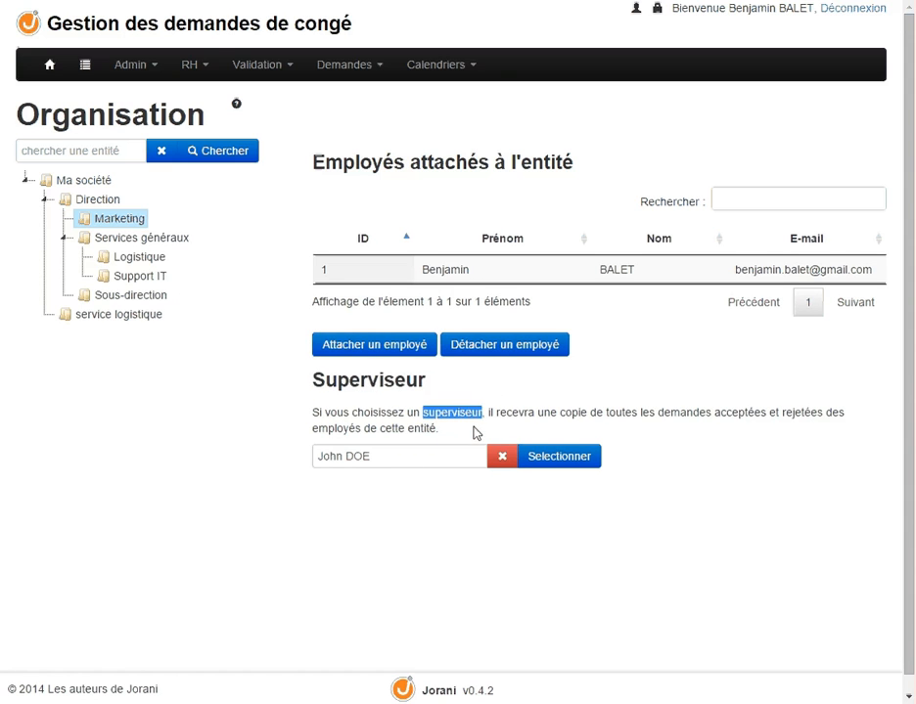
drag(370, 456, 306, 462)
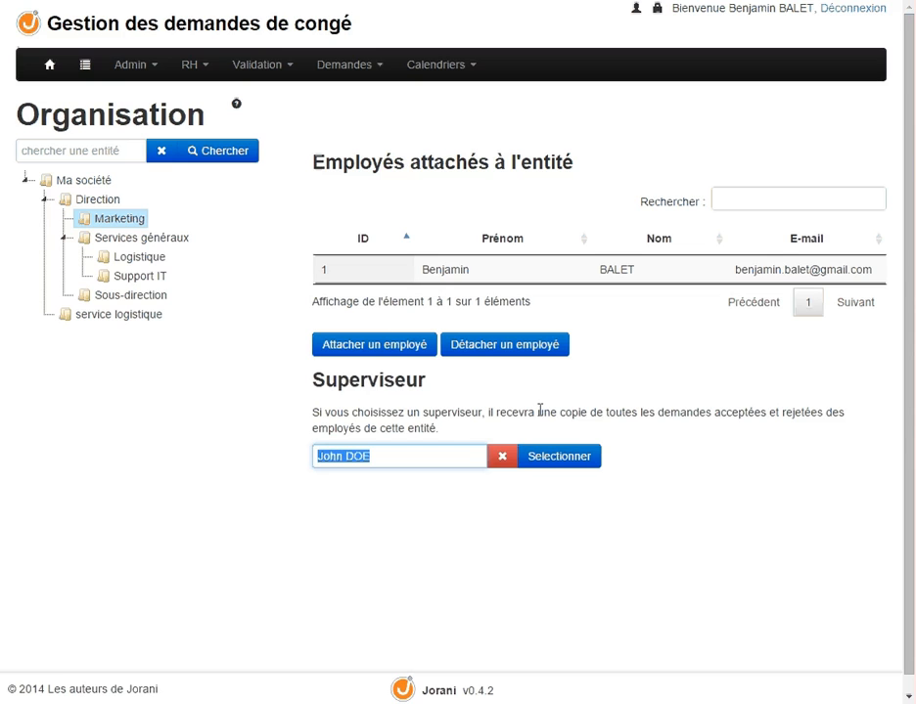
drag(313, 379, 430, 372)
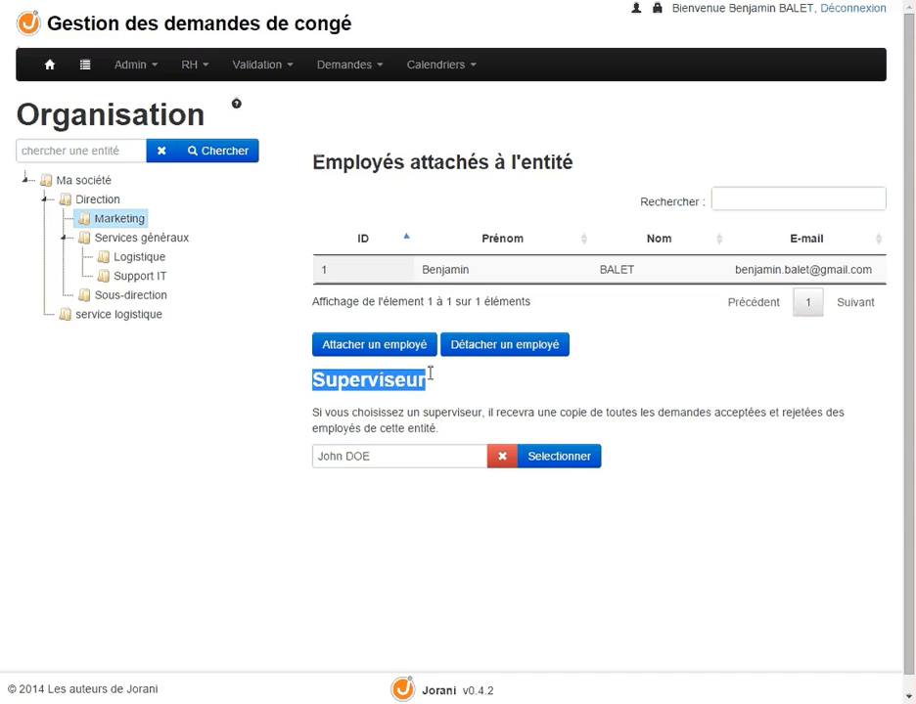
click(457, 428)
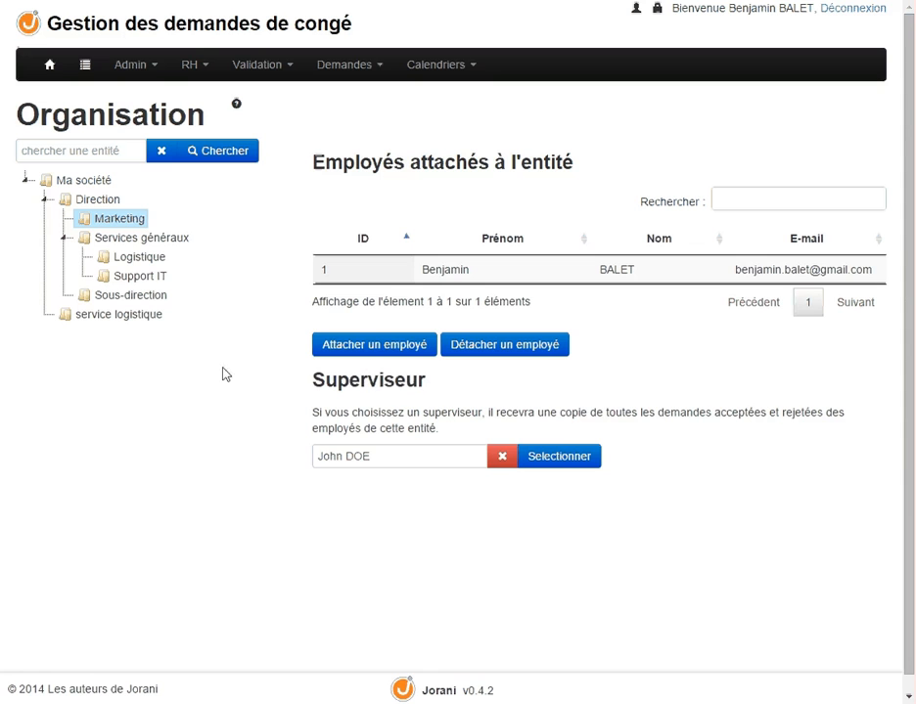
Create a sub-entity named "entité" under service logistique
right_click(131, 320)
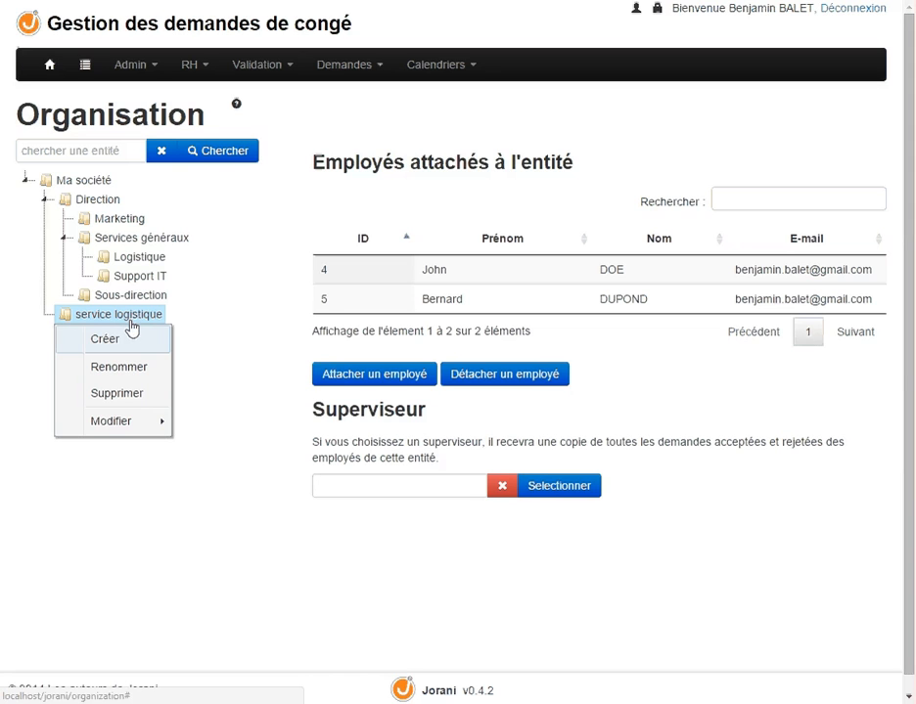
click(120, 346)
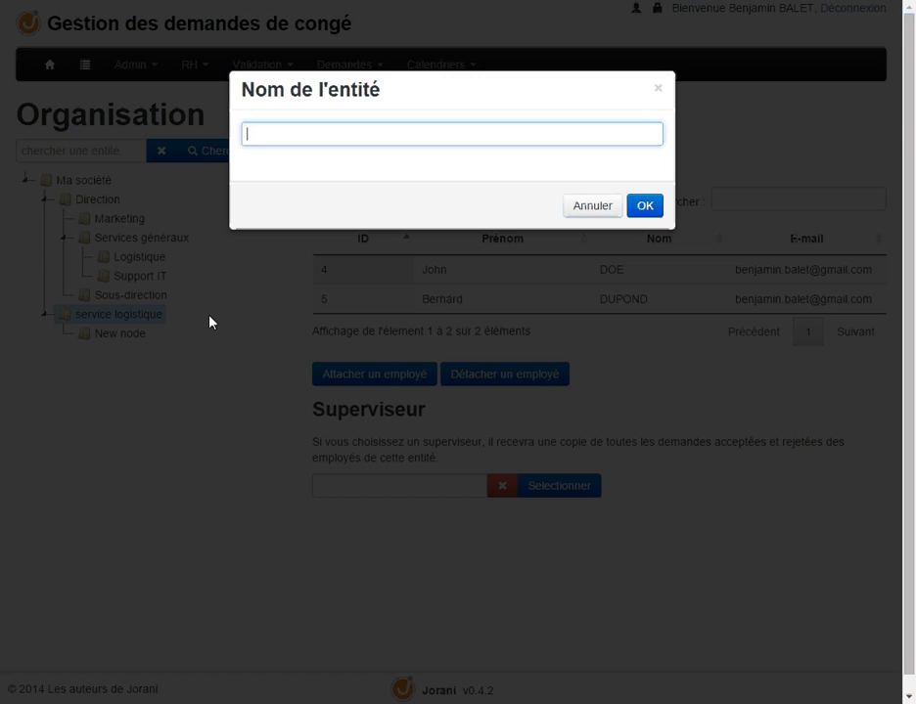
text(entité)
click(650, 208)
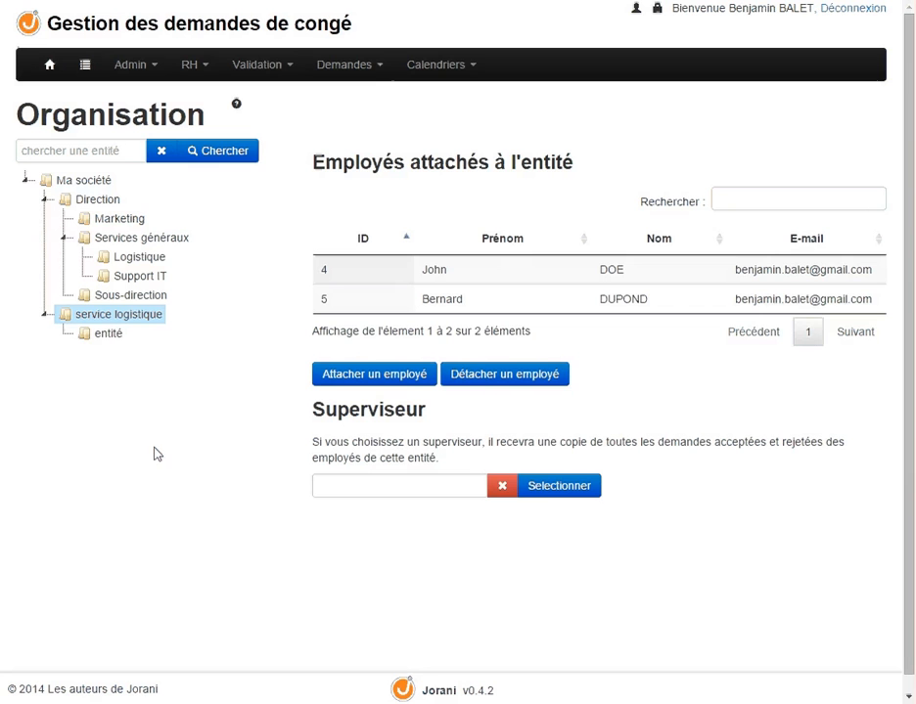
Rename the sub-entity under service logistique as "entité 1"
click(110, 337)
right_click(110, 345)
click(130, 386)
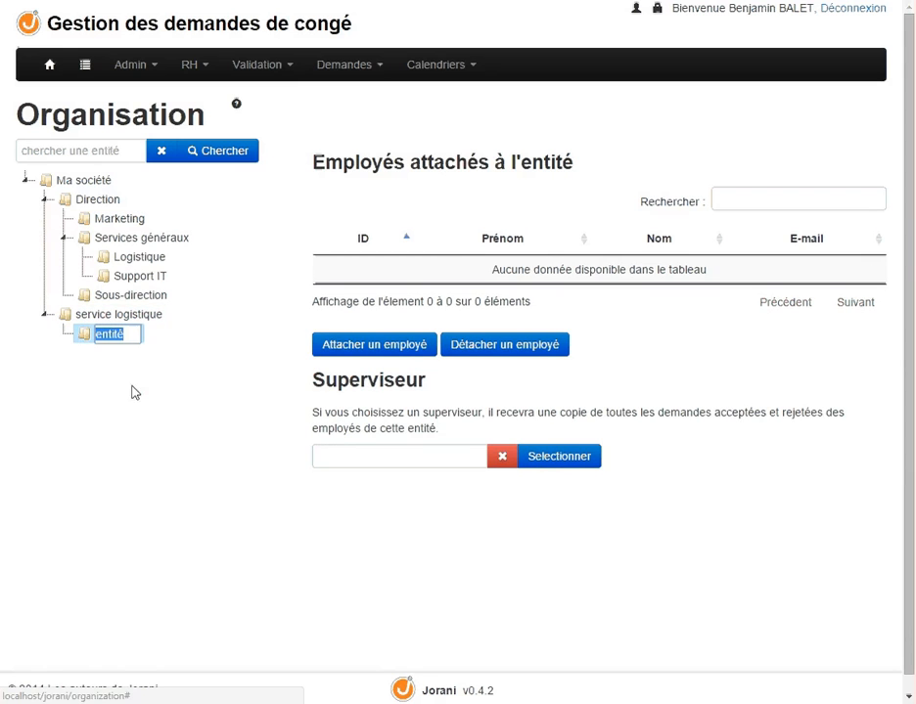
key(End)
text(1)
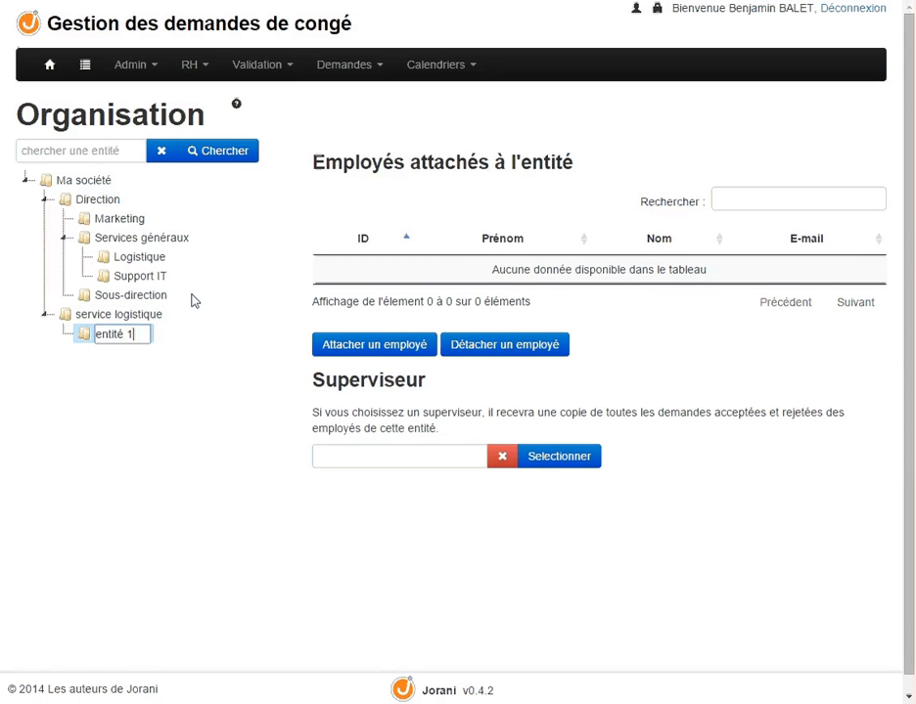
key(Return)
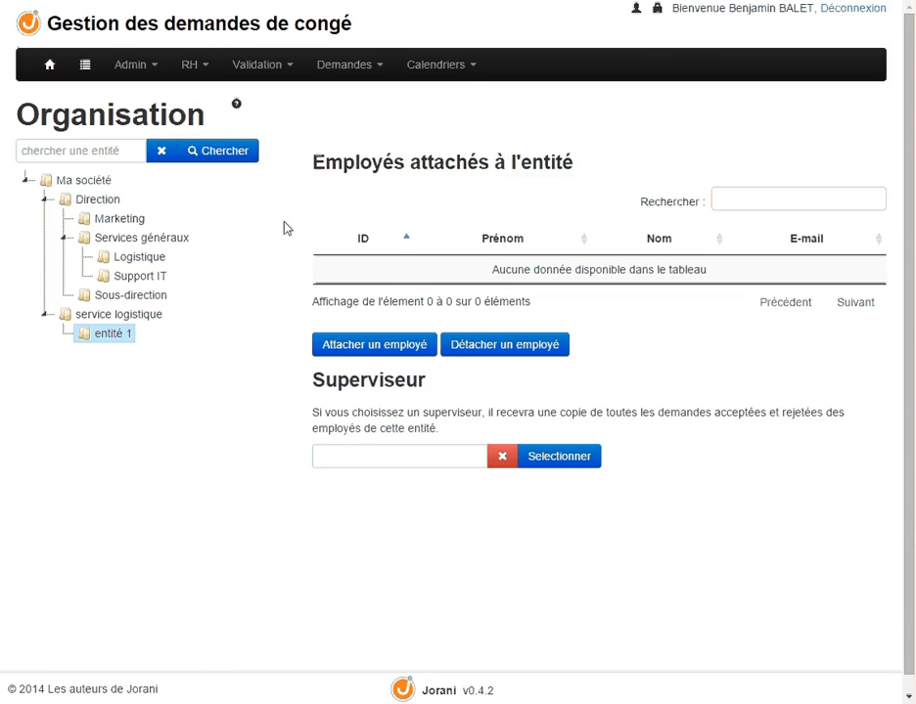
Open the tabular calendar and examine its preselected entity against the logged-in employee
click(452, 78)
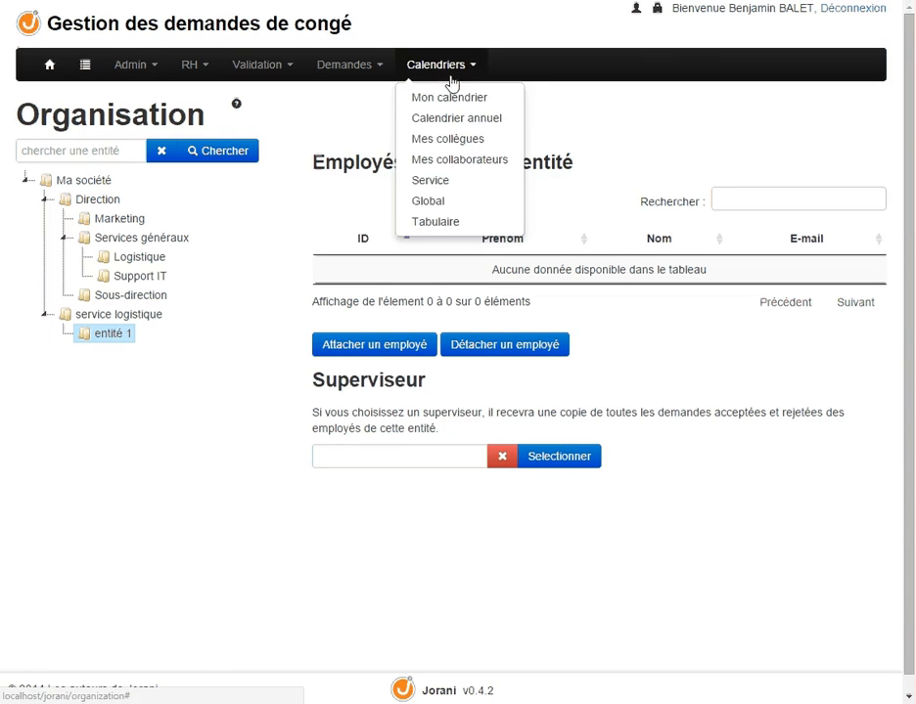
click(436, 225)
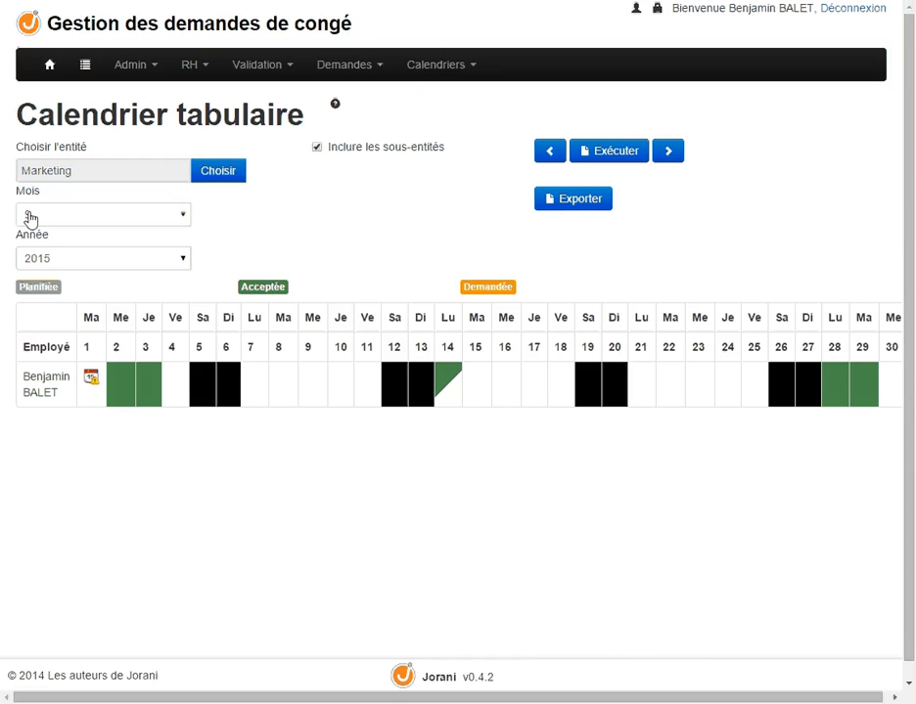
drag(79, 173, 12, 171)
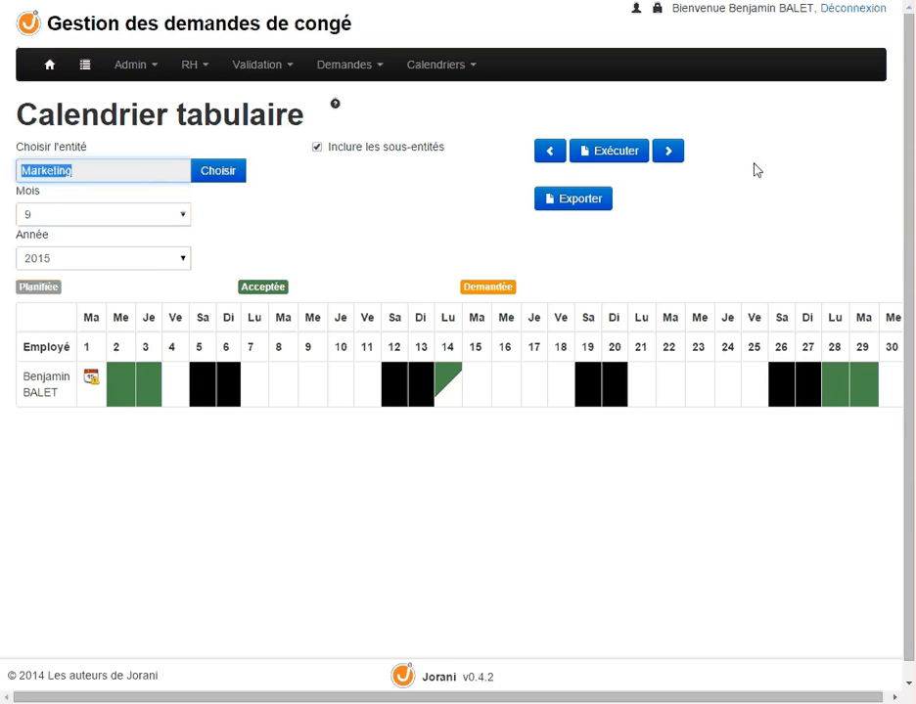
drag(817, 10, 726, 42)
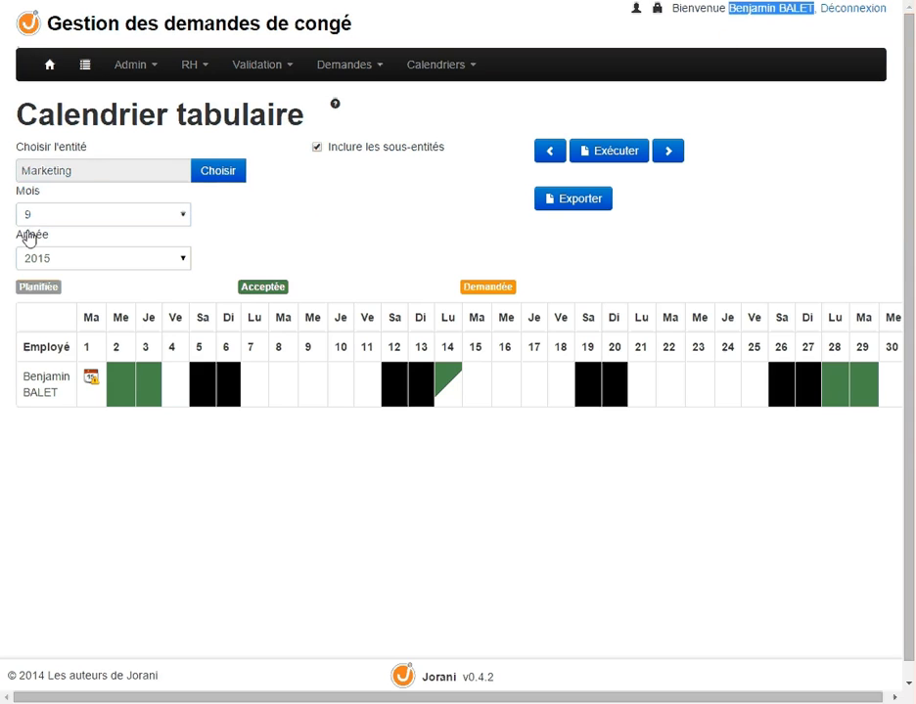
drag(88, 172, 14, 176)
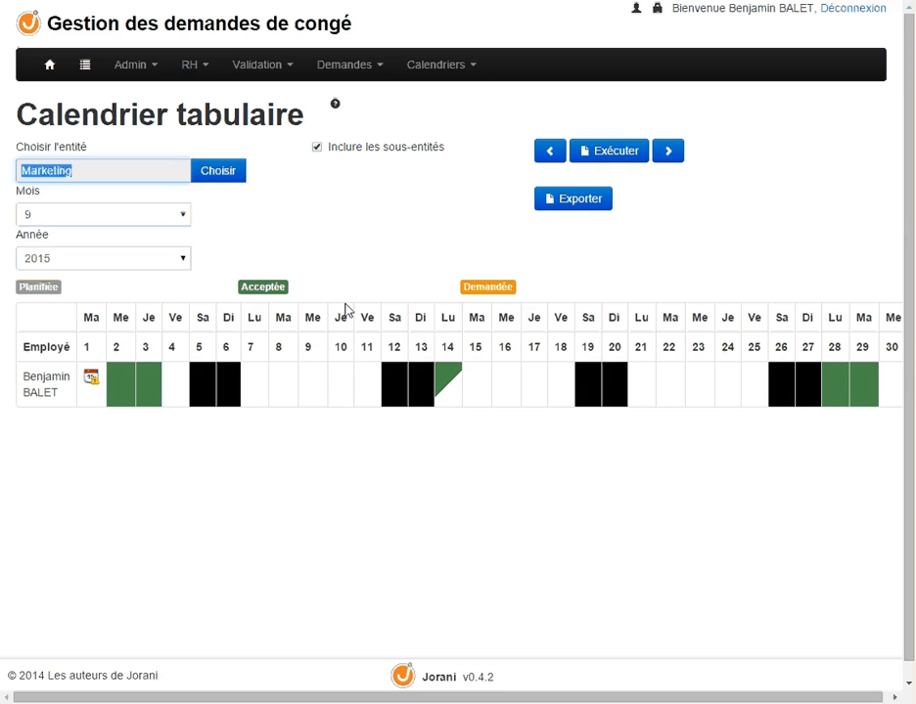
Run the tabular calendar for the whole Ma société entity, with sub-entities included
click(226, 178)
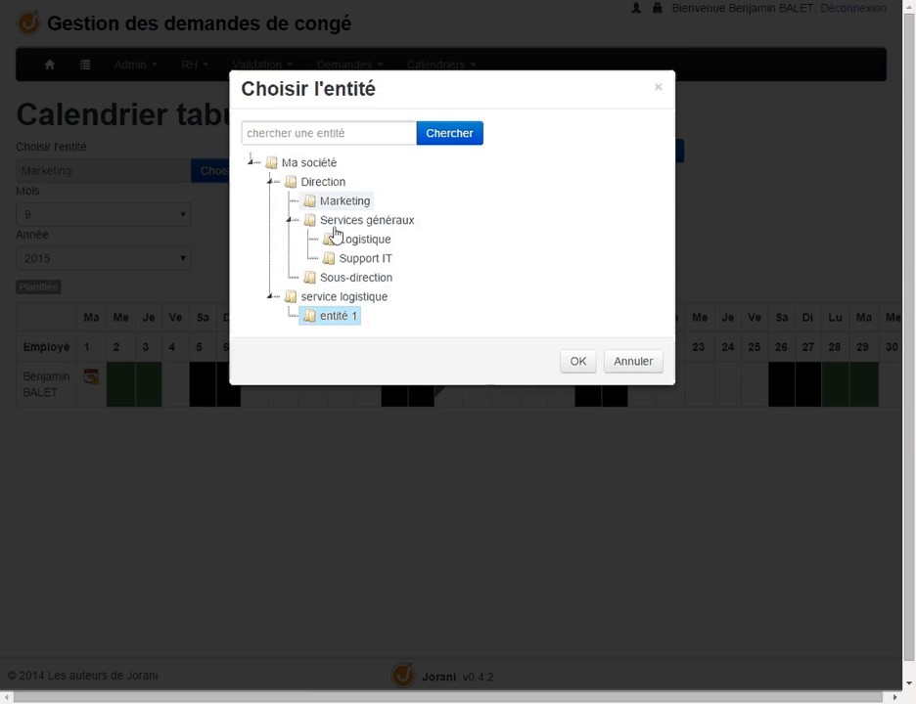
click(311, 167)
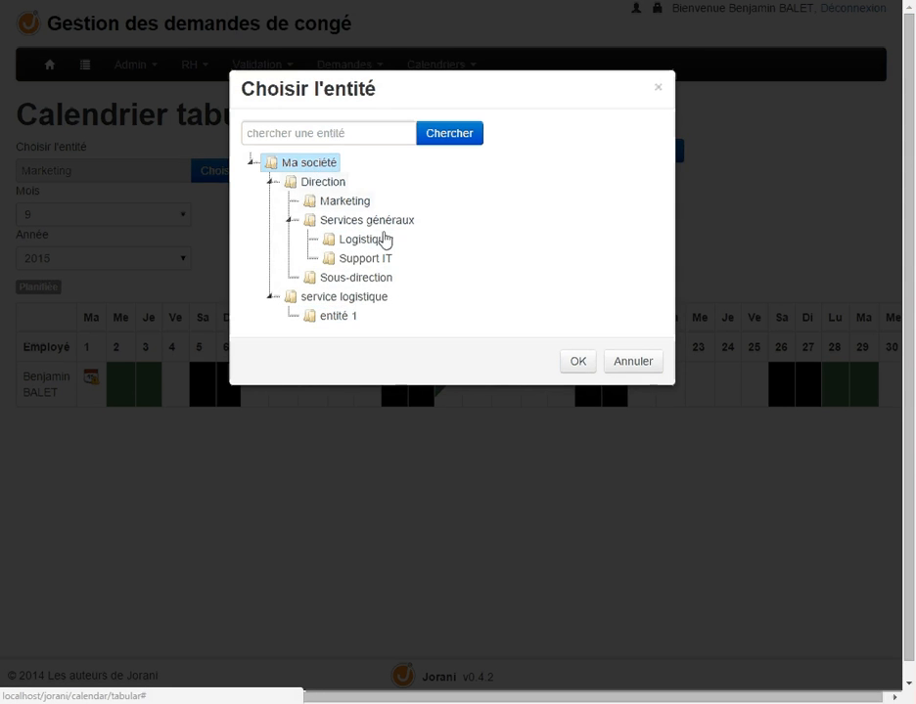
click(579, 364)
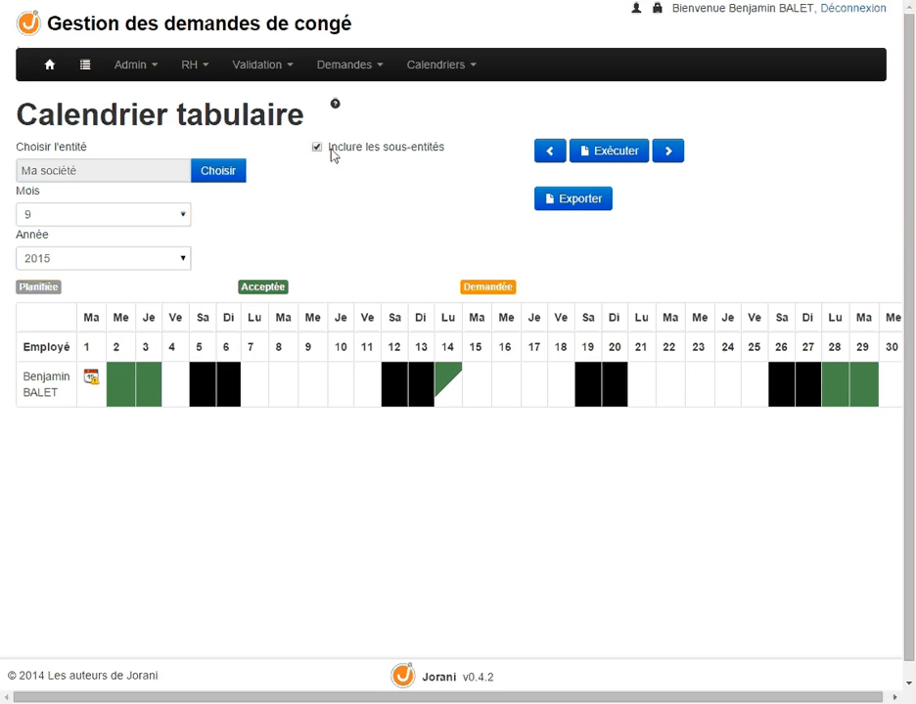
click(611, 158)
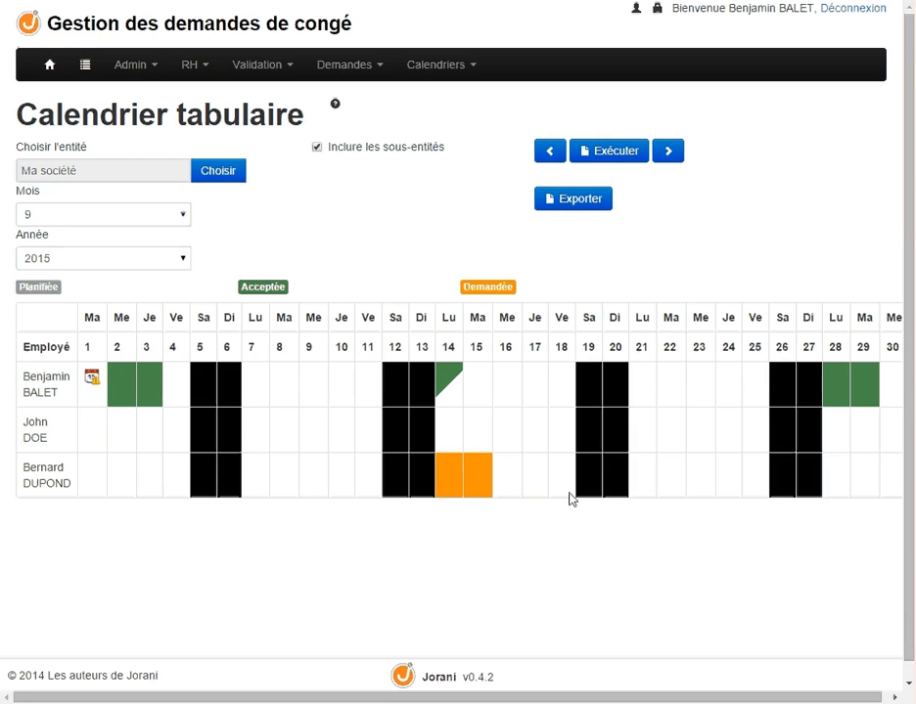
Open the global organisation calendar and display it for the Ma société entity
click(411, 65)
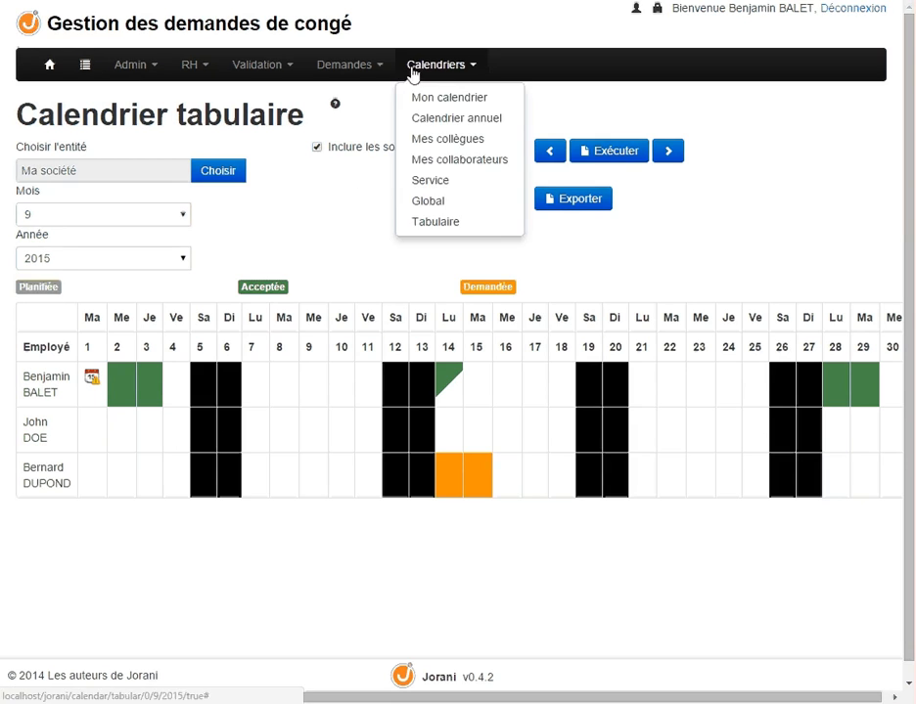
click(426, 201)
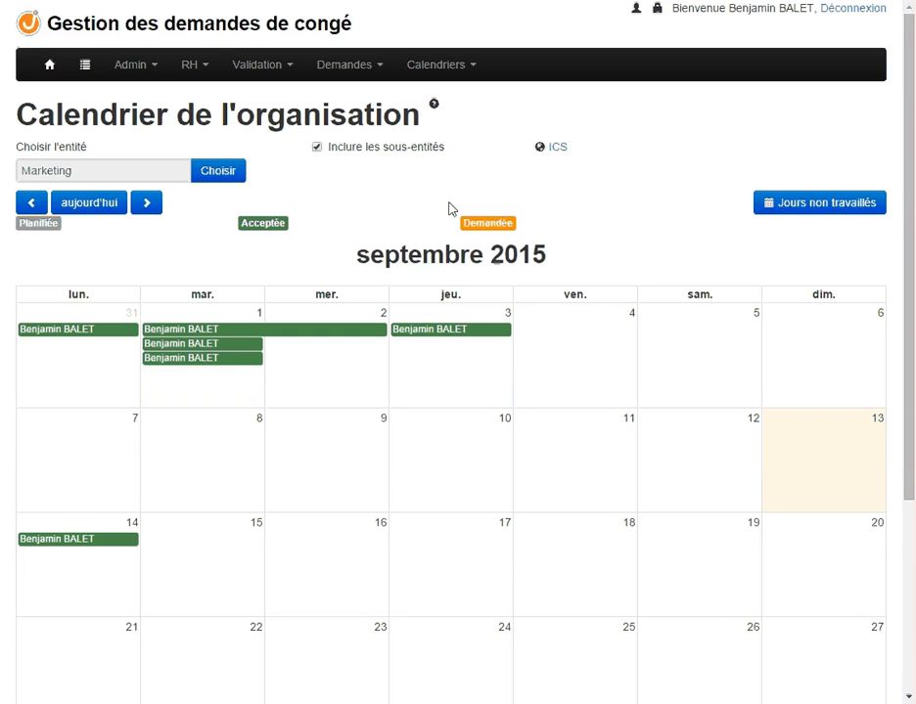
click(219, 173)
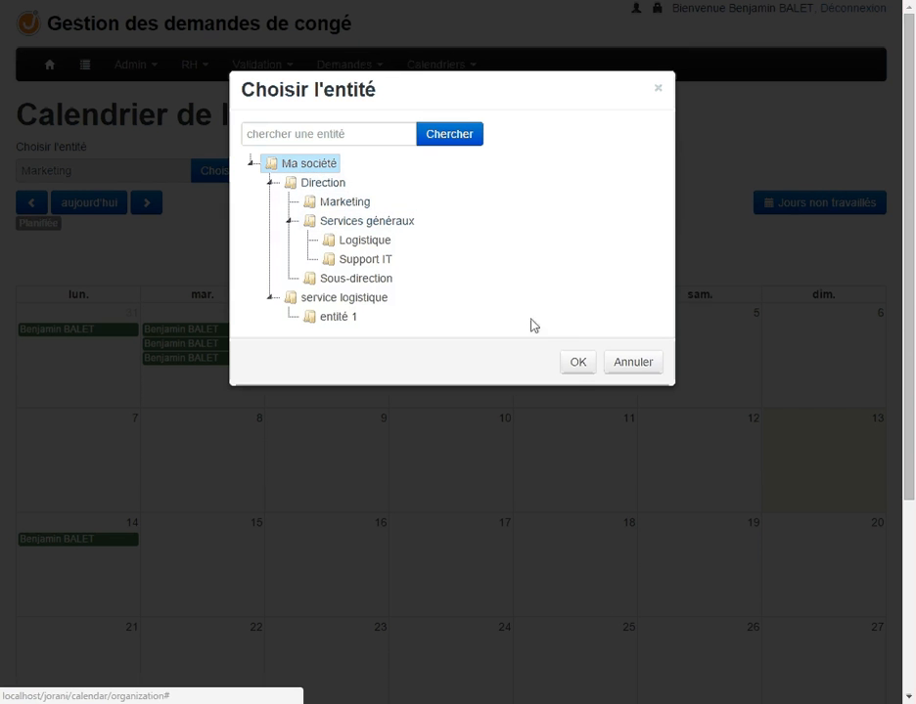
click(578, 364)
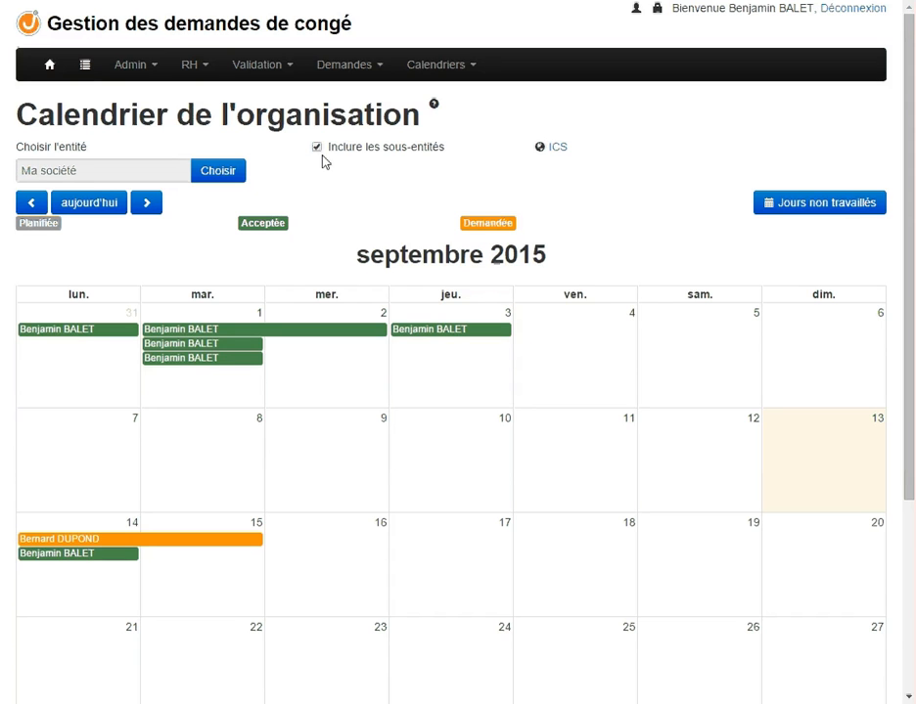
Run the État des congés report for the Marketing entity and highlight the employee's first and last name
click(197, 73)
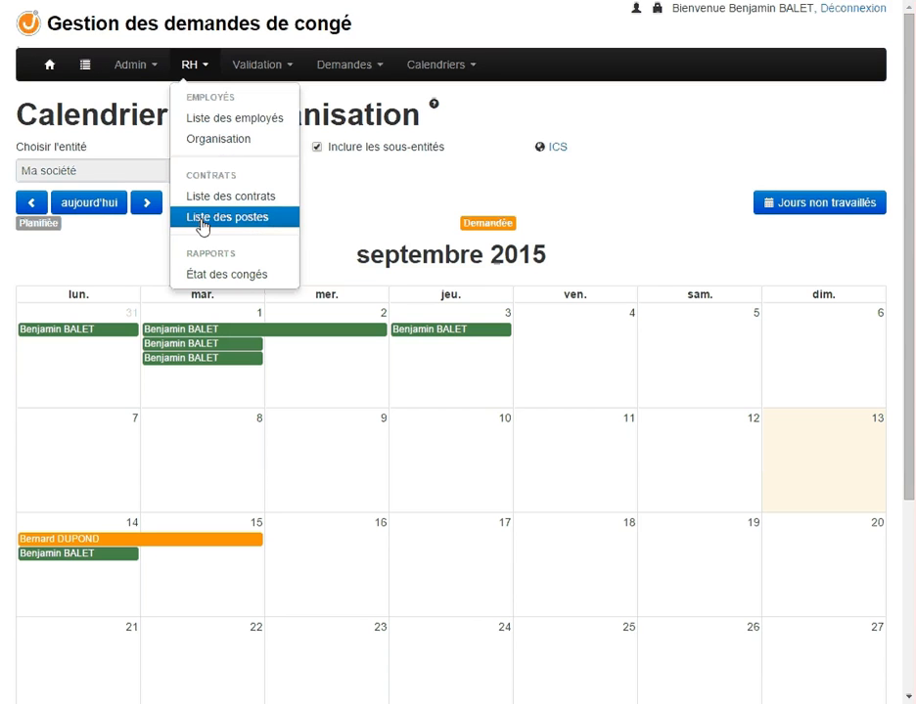
click(209, 278)
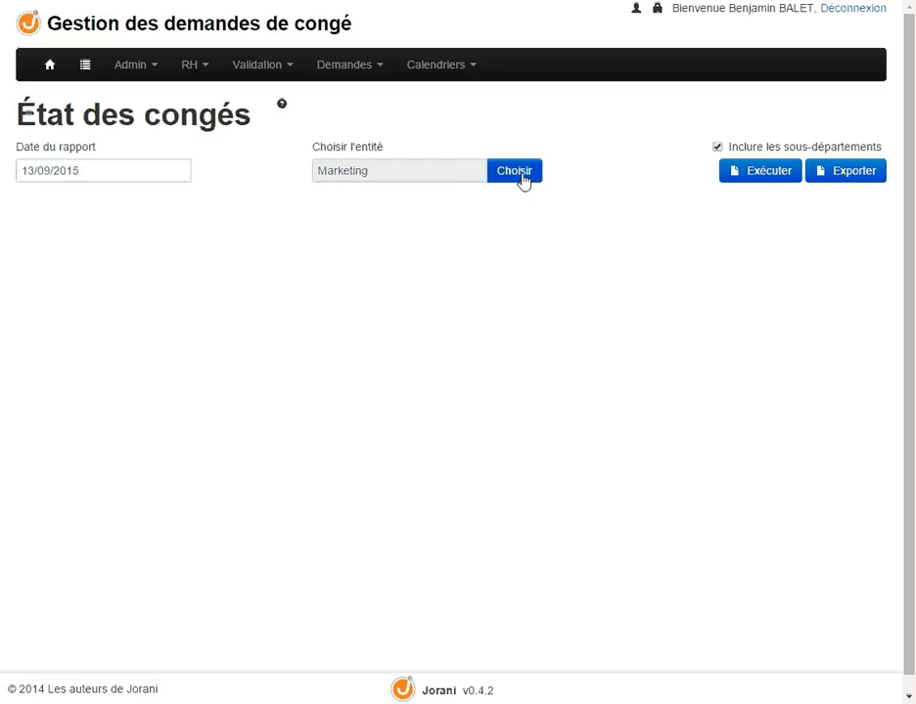
click(522, 176)
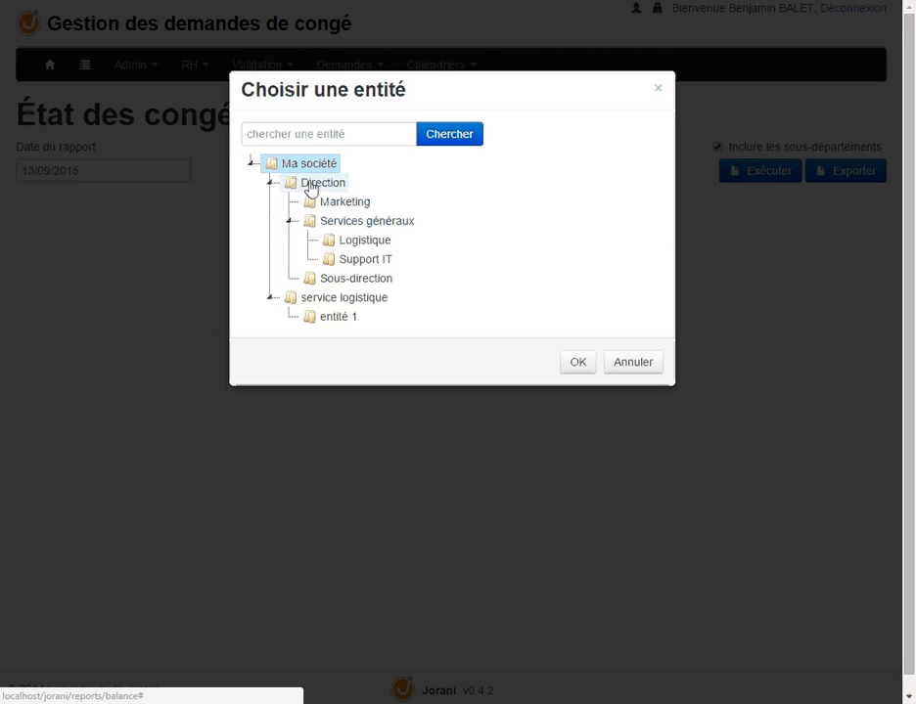
click(334, 205)
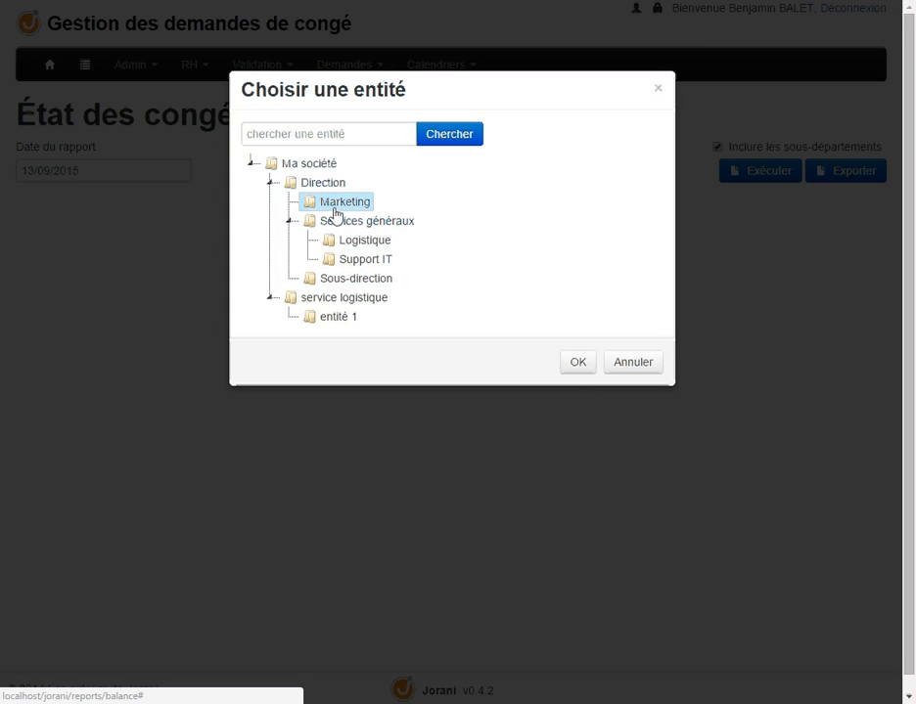
click(578, 364)
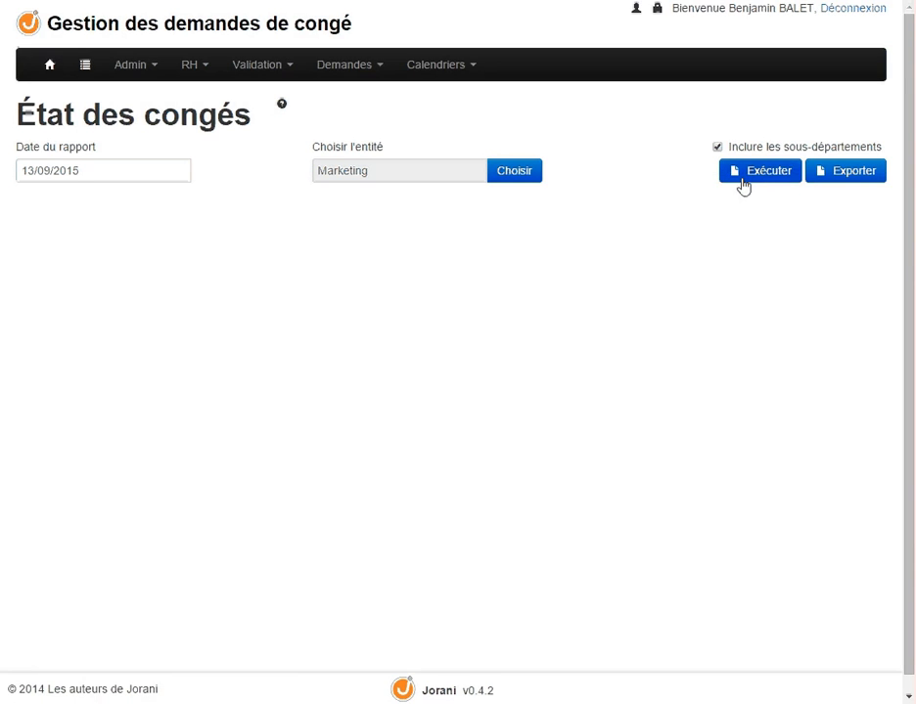
click(743, 185)
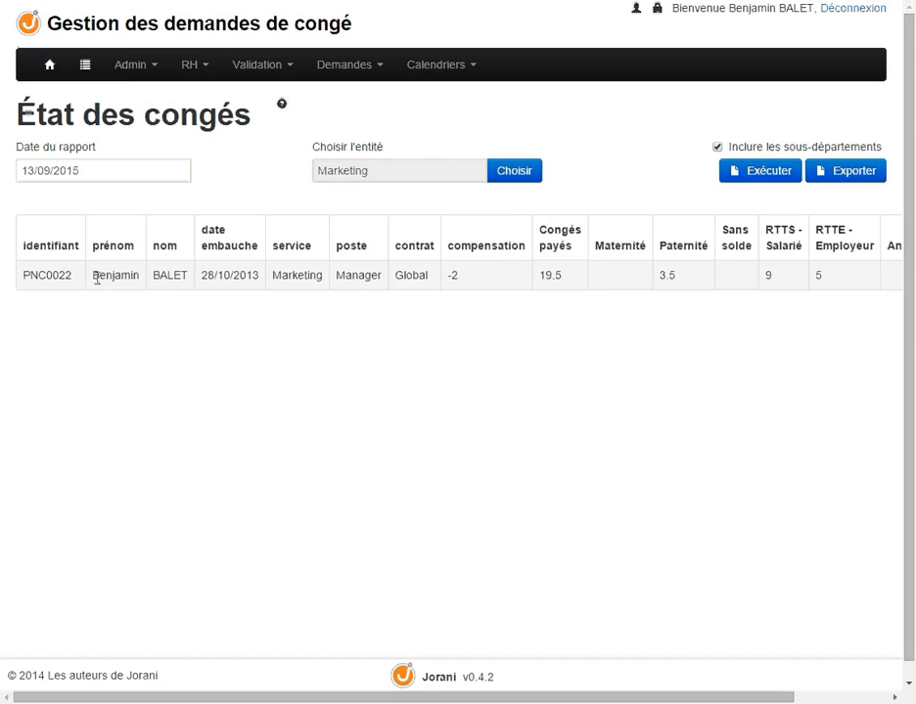
drag(97, 279, 194, 306)
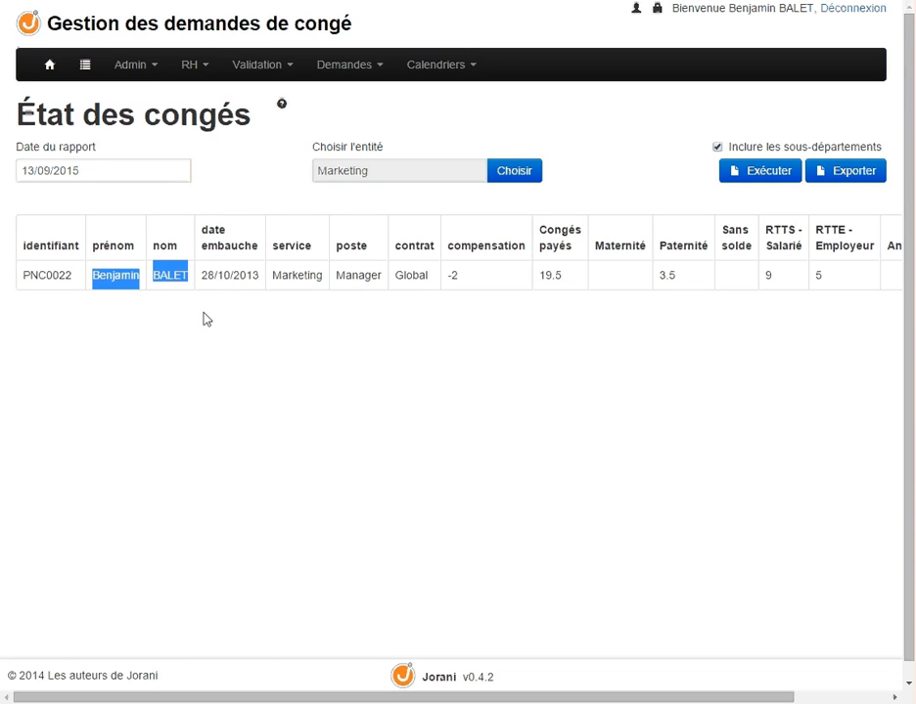
Open the employee list and filter it to the Ma société entity, with sub-departments included
click(198, 72)
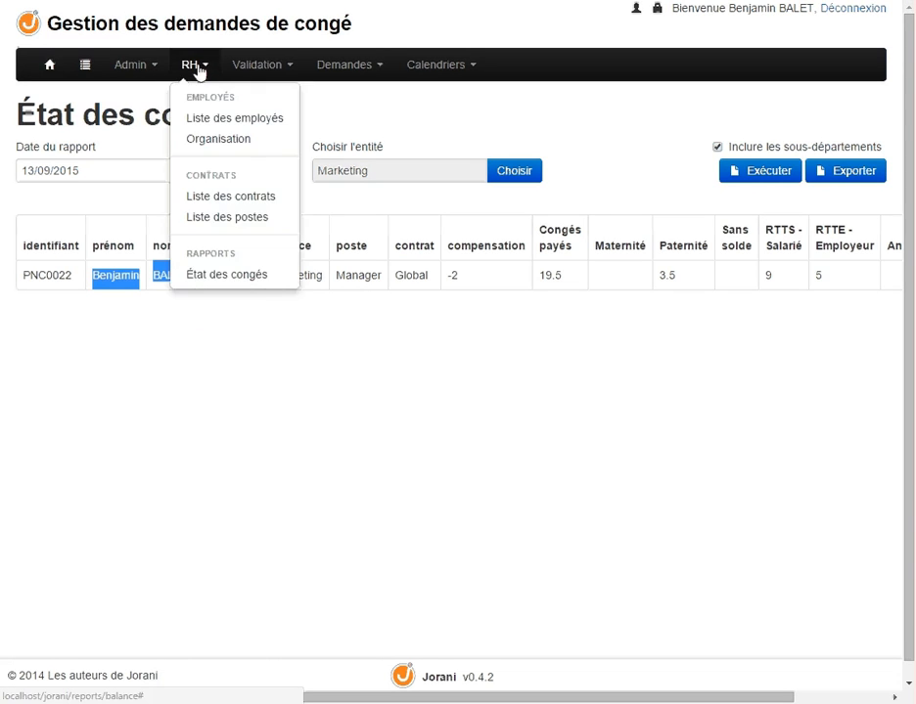
click(216, 121)
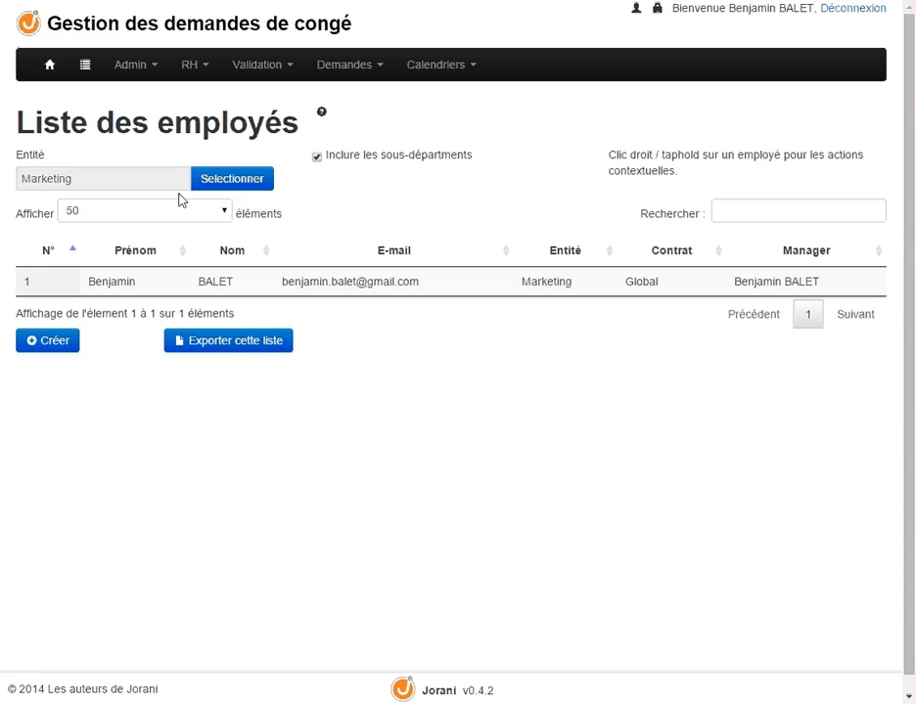
click(239, 187)
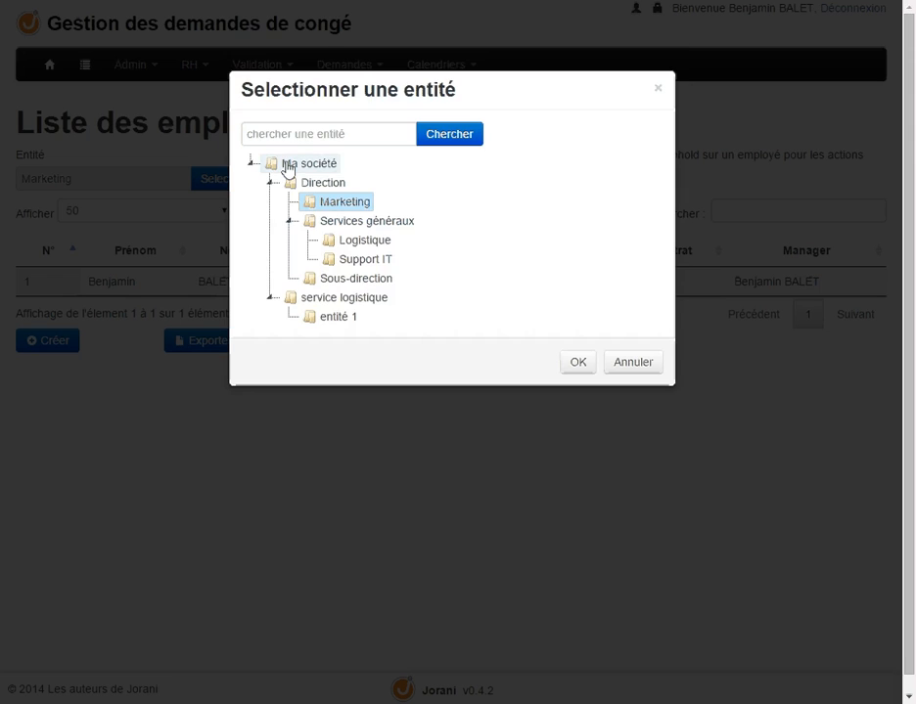
click(286, 168)
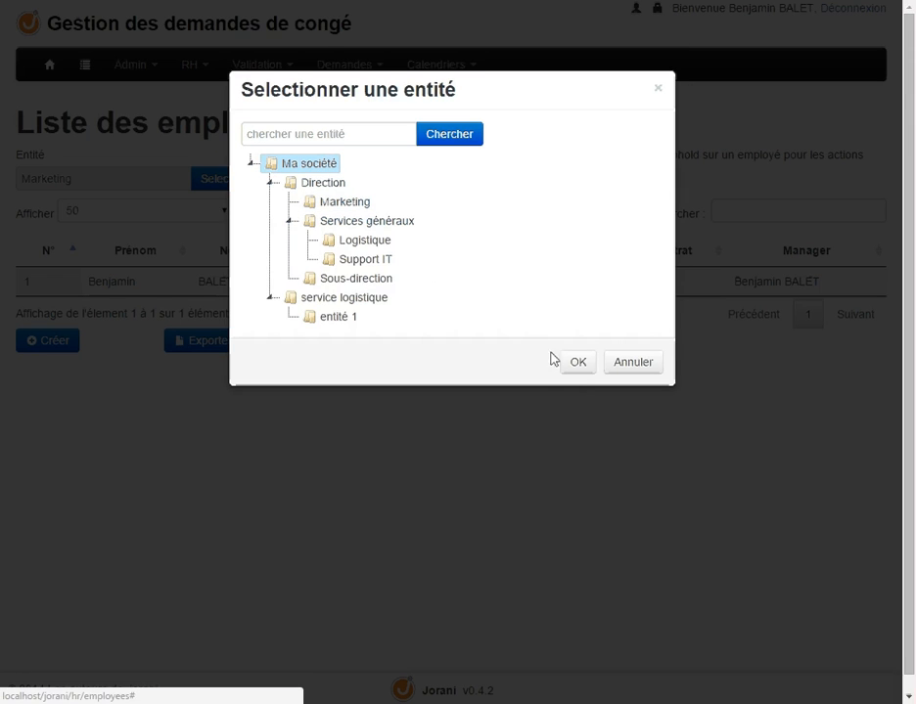
click(579, 362)
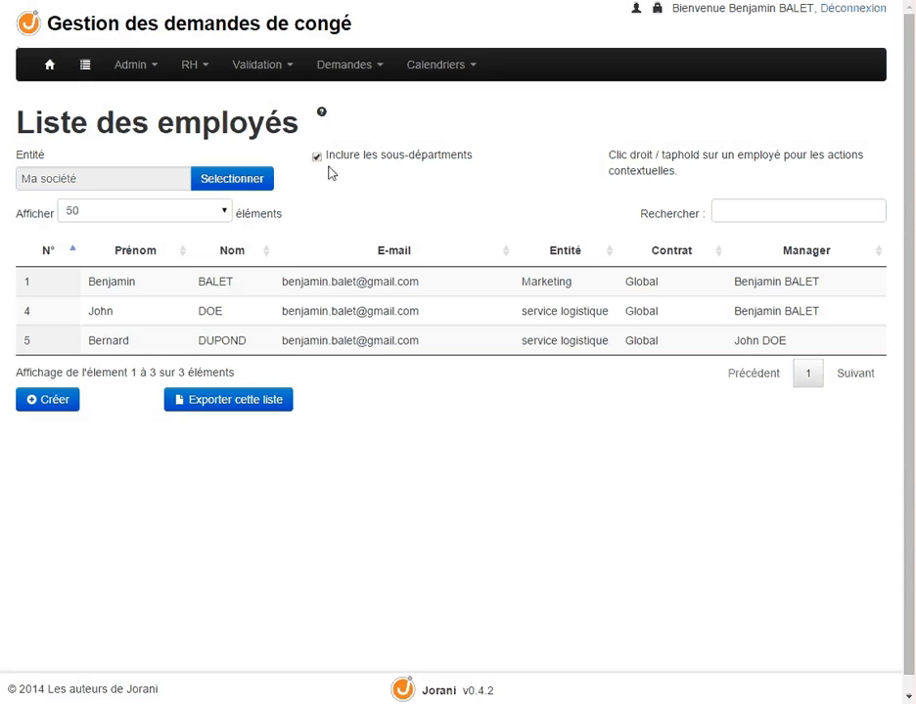
click(317, 158)
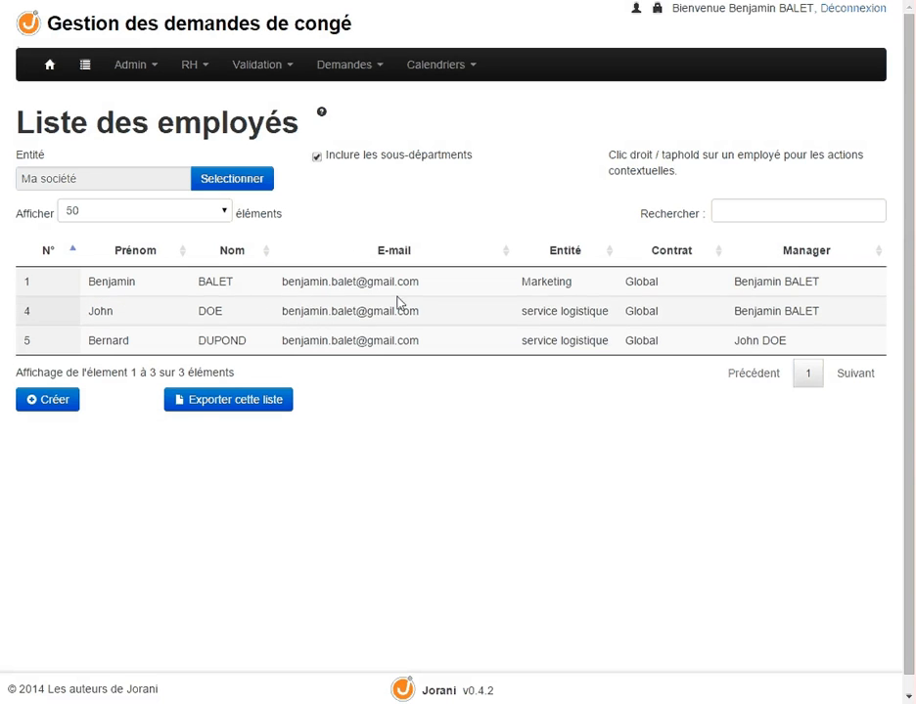
Filter the employee list to the Marketing entity
click(259, 183)
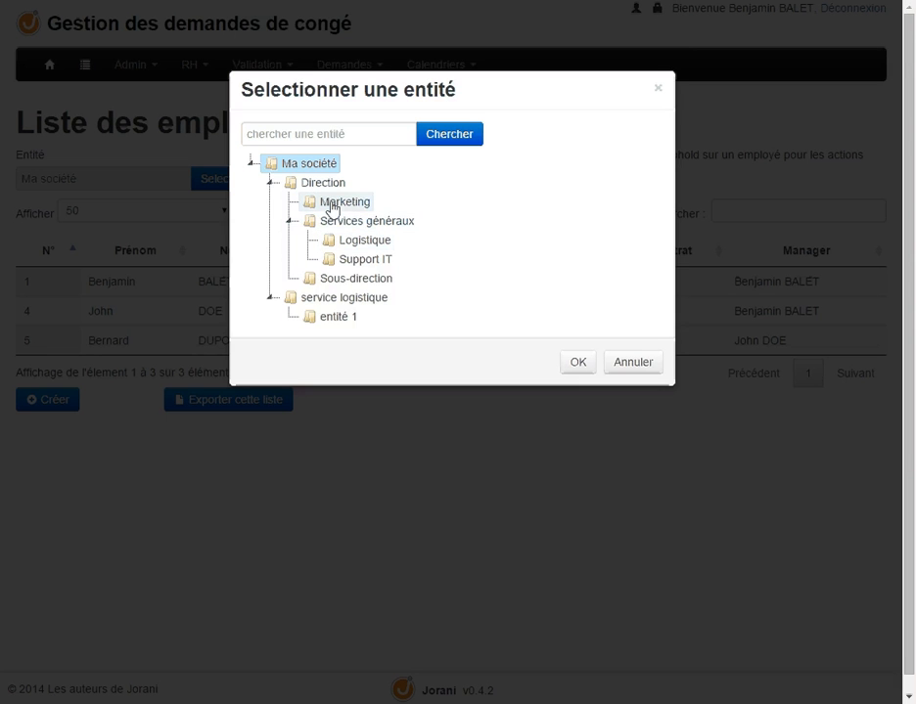
click(333, 203)
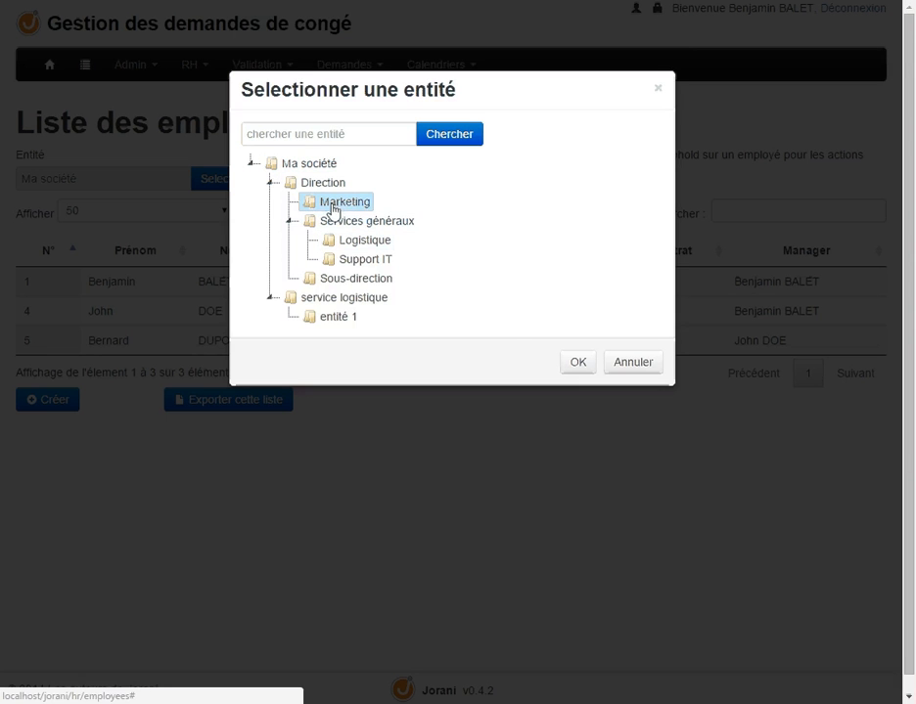
click(576, 362)
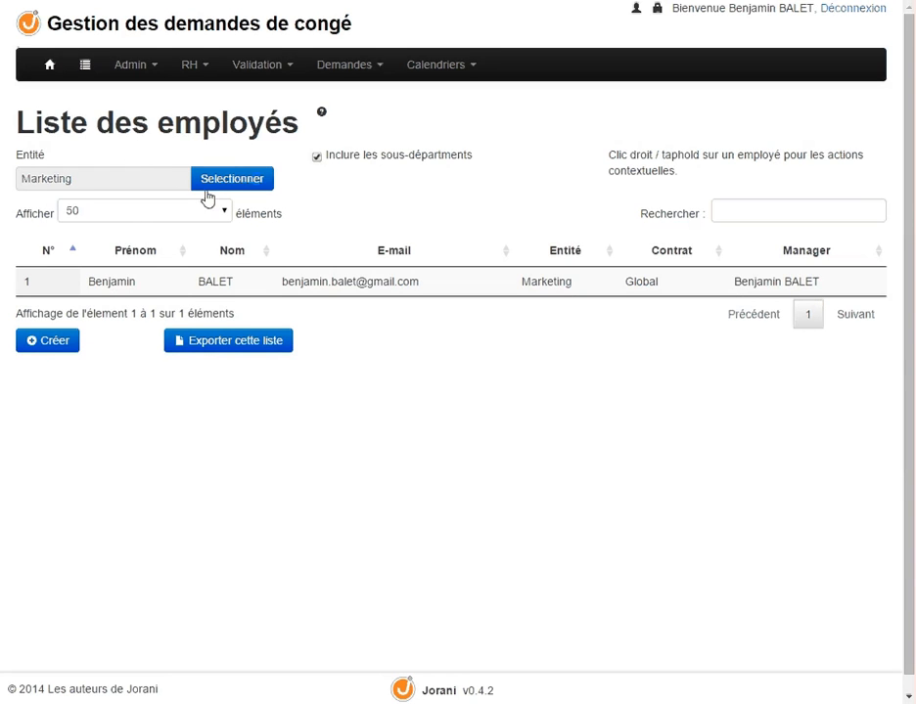